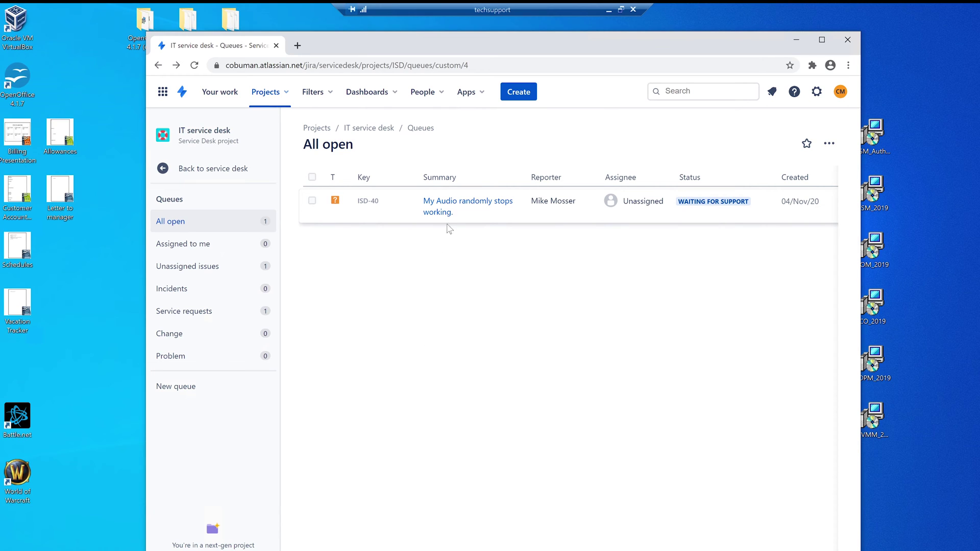
- Open the ticket "My Audio randomly stops working." from the All open queue and read its title and description
click(464, 205)
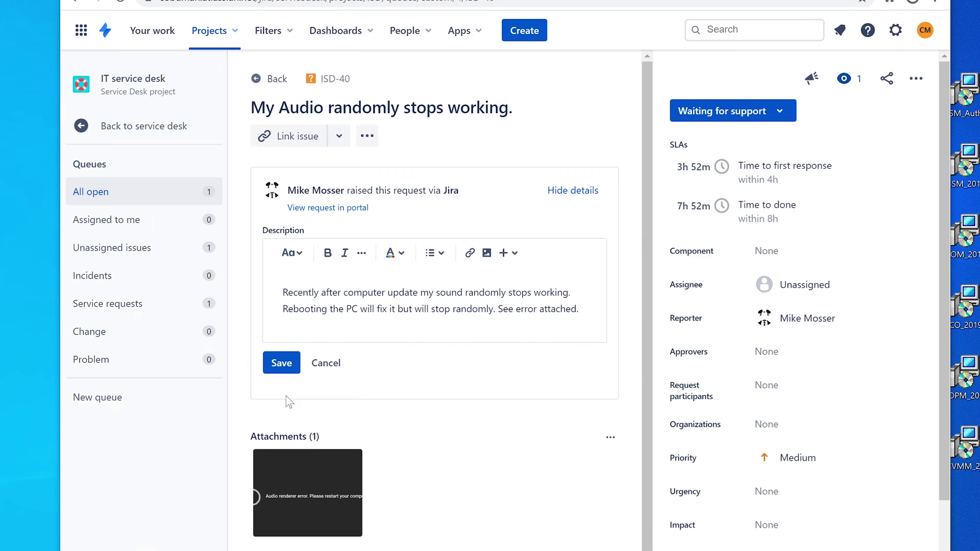
drag(250, 108, 514, 111)
click(284, 292)
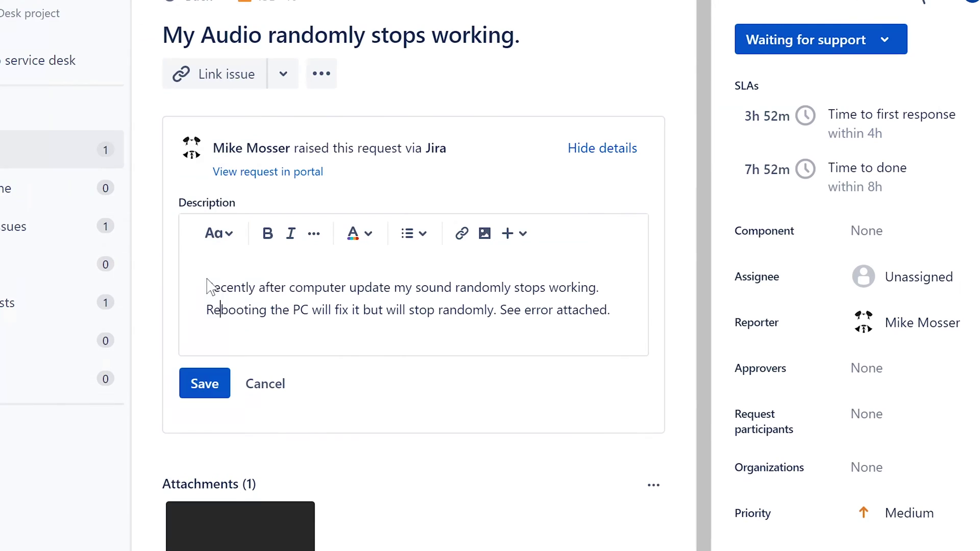
drag(207, 287, 596, 288)
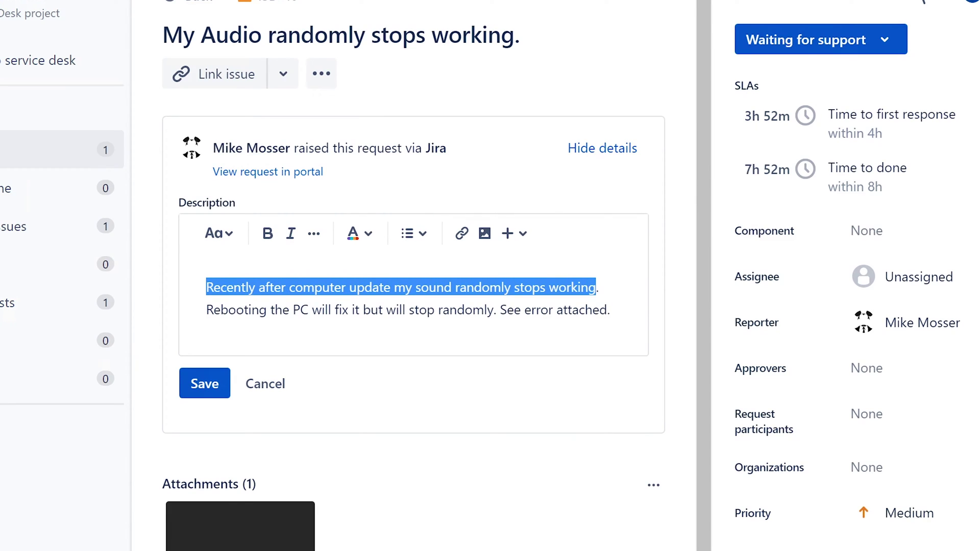
click(602, 287)
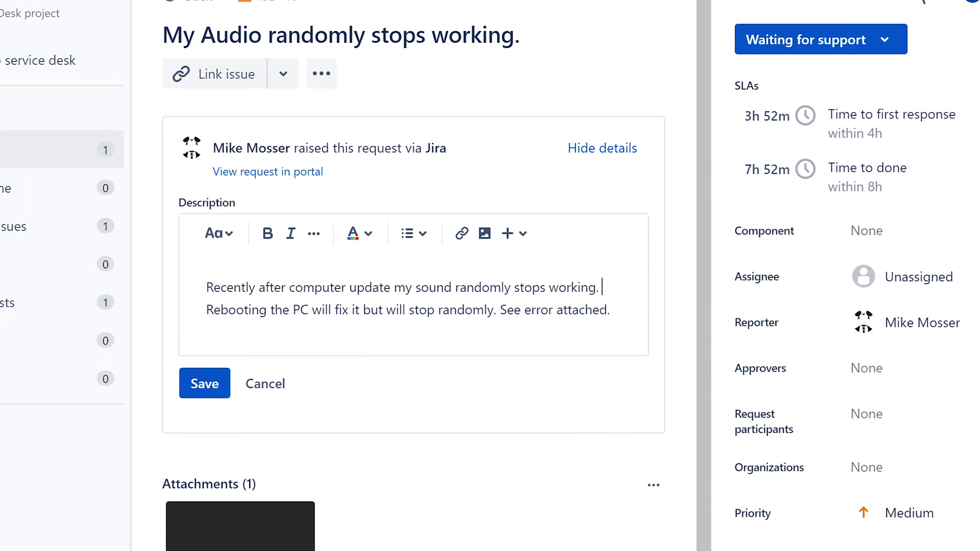
drag(455, 288, 602, 287)
click(602, 287)
drag(206, 310, 610, 310)
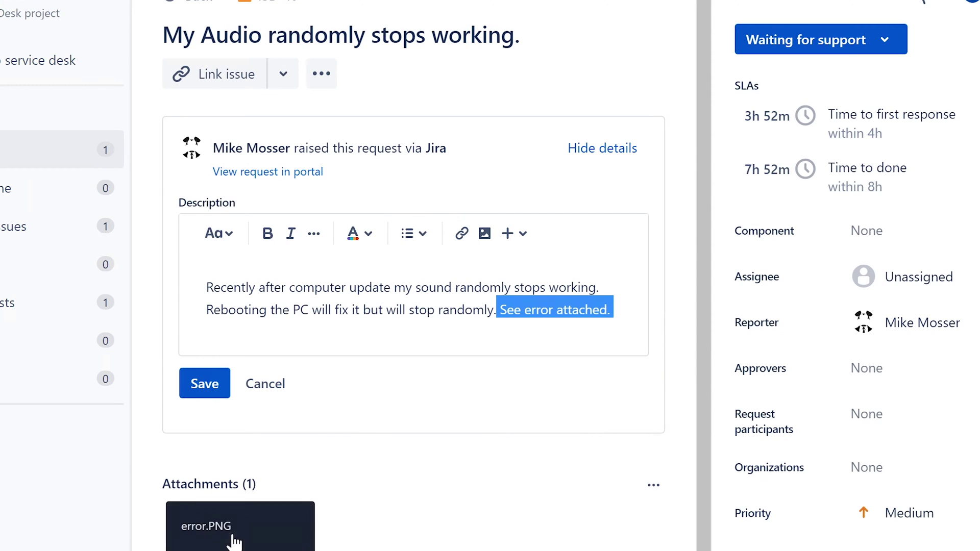
- View the attached error.PNG and review when the sound problem began and how rebooting affects it in the description
click(233, 533)
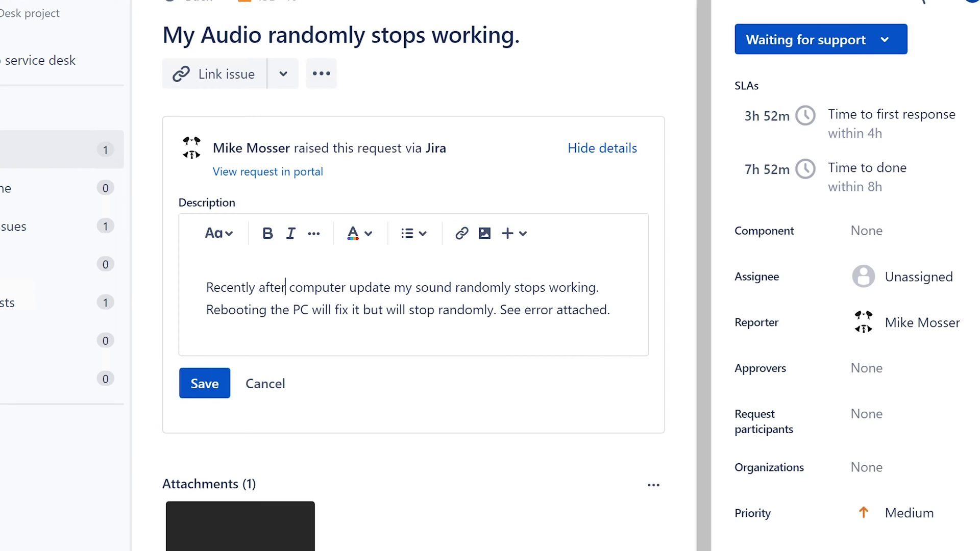
drag(285, 287, 466, 287)
click(419, 309)
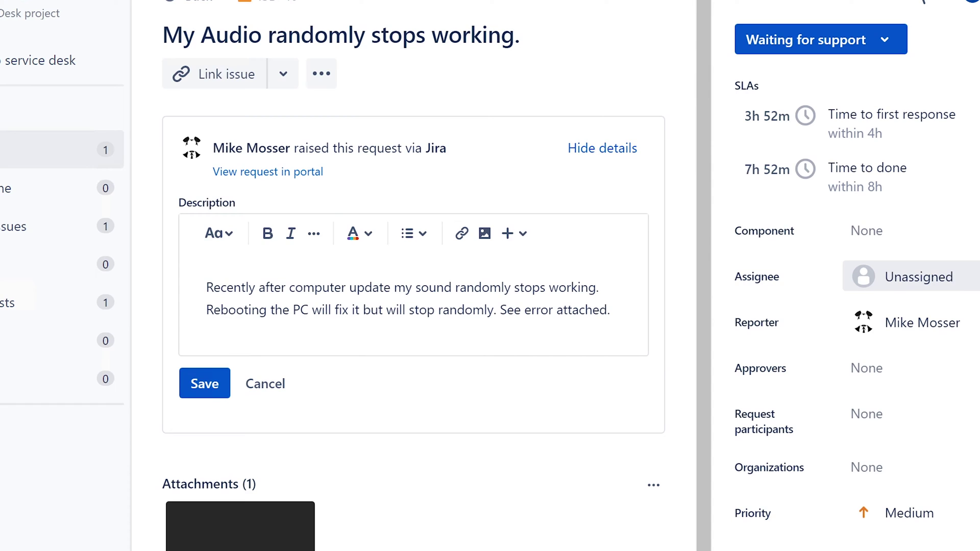
- Assign the audio ticket to the support agent's own account
click(914, 276)
click(909, 326)
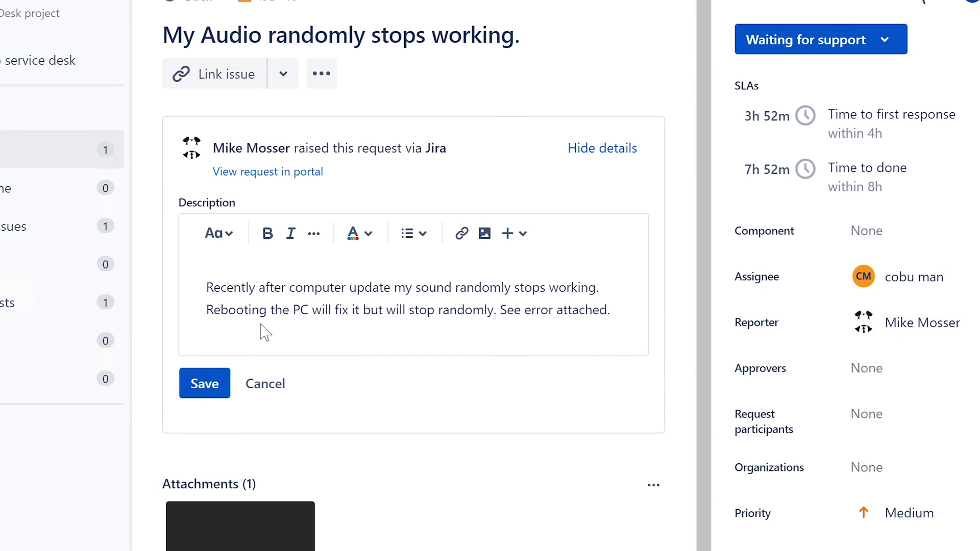
click(370, 310)
- Draft a customer reply reading "Hello, when would be a good time to take a look at this issue?"
scroll(372, 306, down, 1)
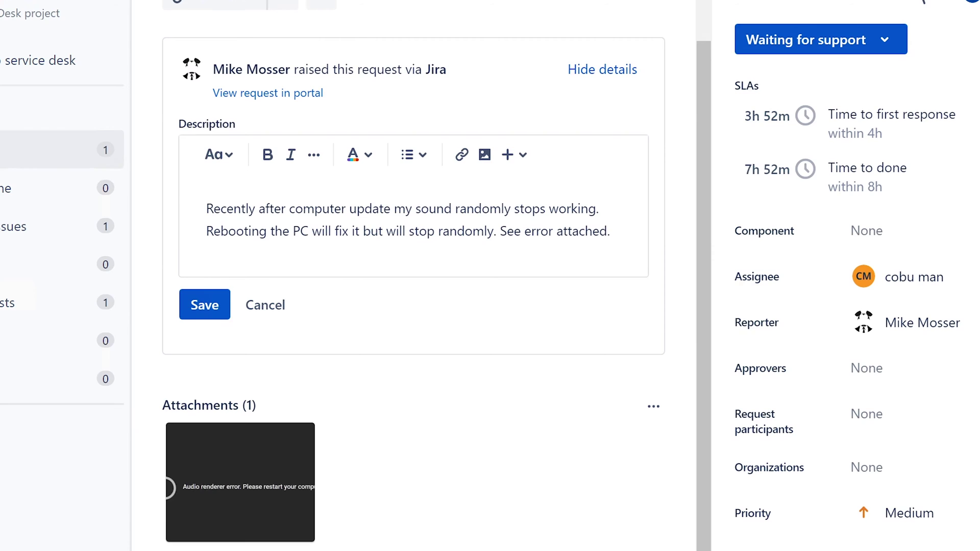
click(444, 457)
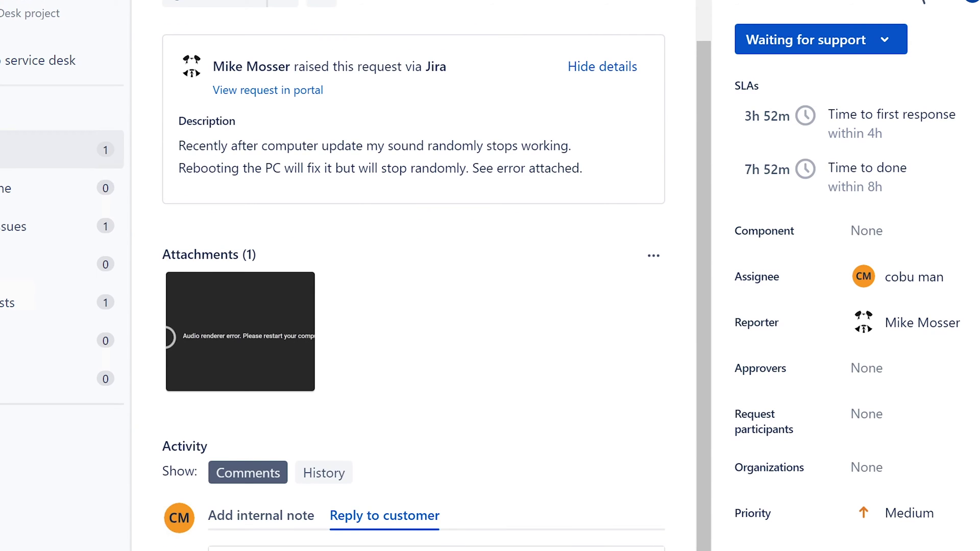
text(Hello, when would)
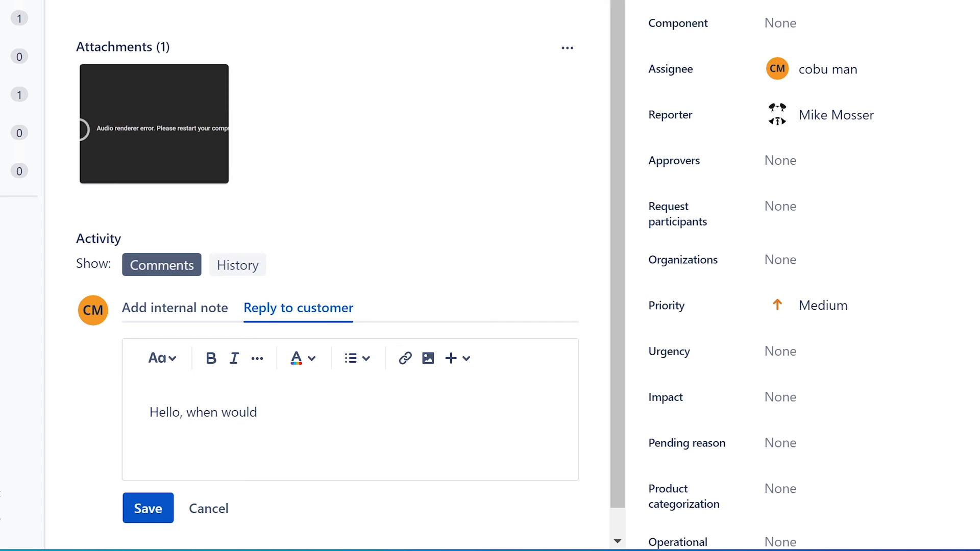
text(be a good time to)
key(Left)
key(Left)
key(Left)
click(367, 411)
text(take a )
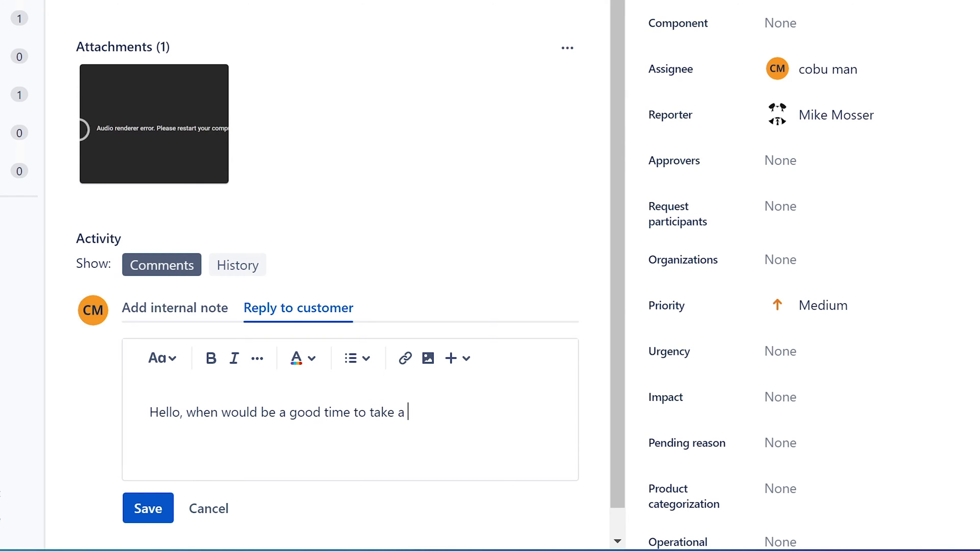
text(look at this issue?)
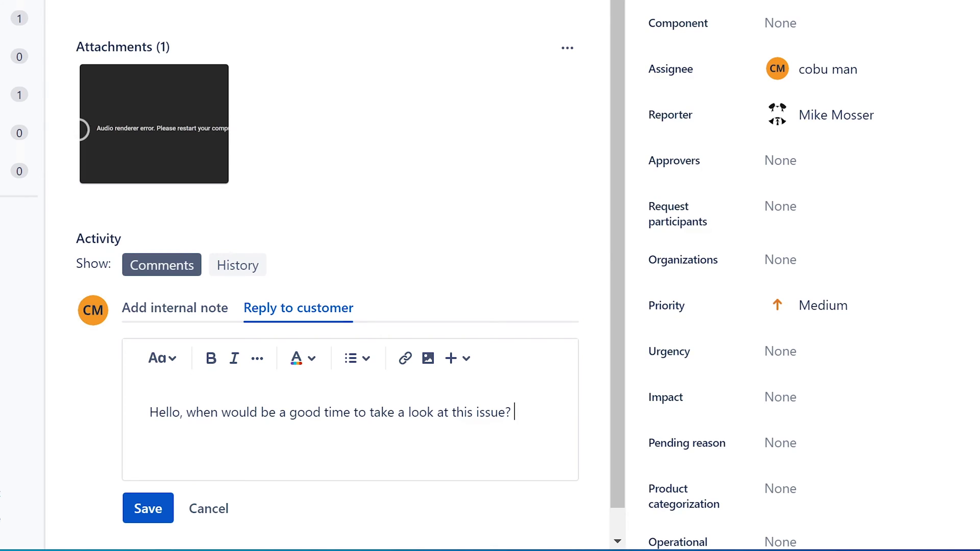
- Insert an introduction with the agent's first name and "with PC support." after the greeting, capitalize "When", and save the reply
click(195, 412)
click(312, 413)
click(150, 412)
click(186, 413)
text(my name is )
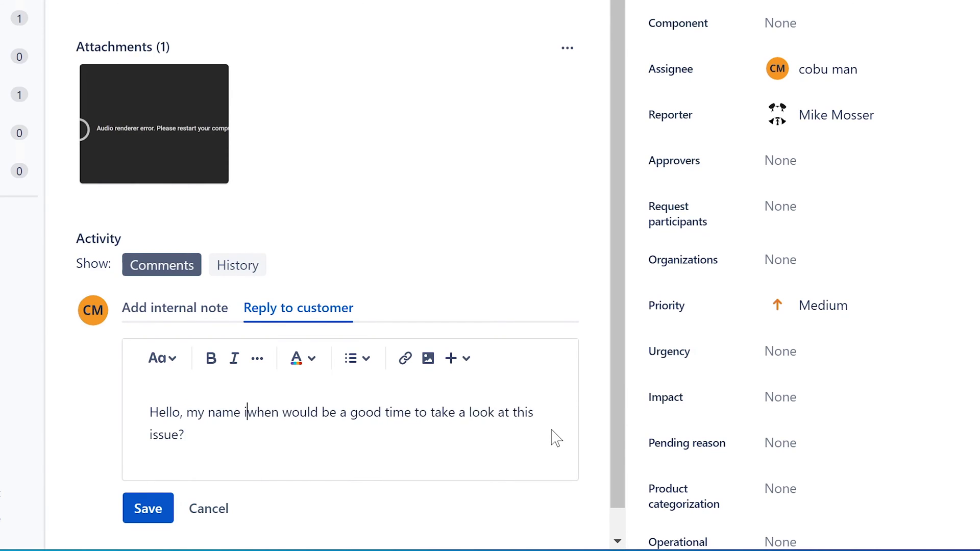
text(Ervin with PC)
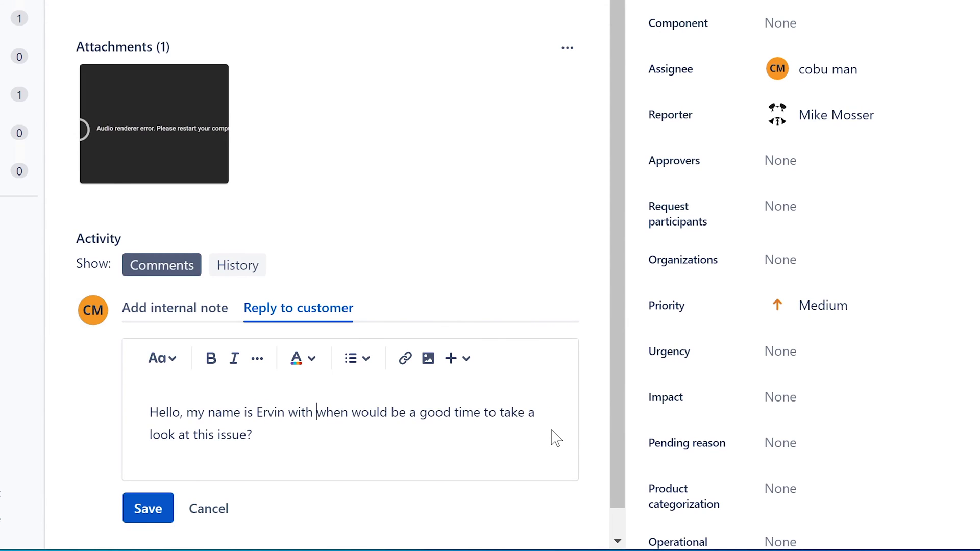
text( support.)
key(Right)
key(BackSpace)
text(W)
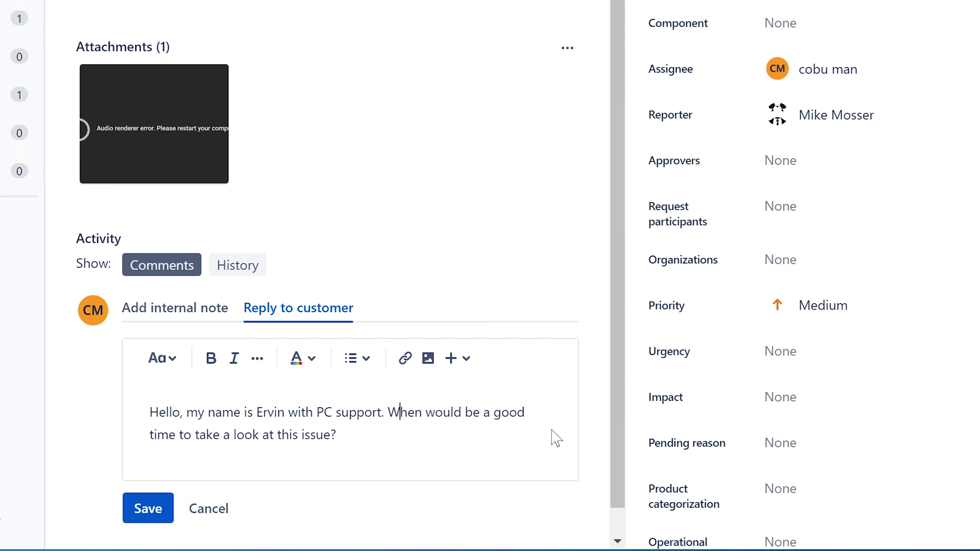
click(350, 454)
key(BackSpace)
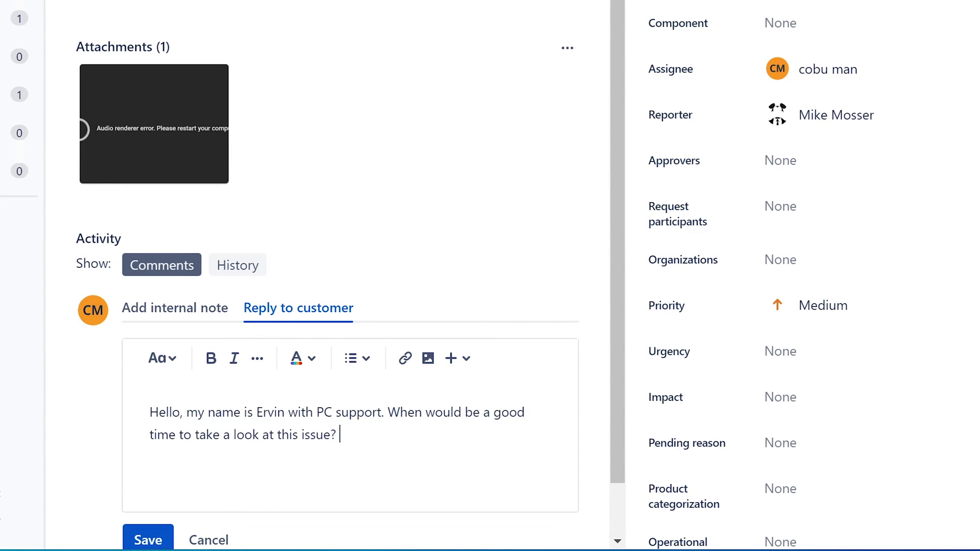
click(148, 540)
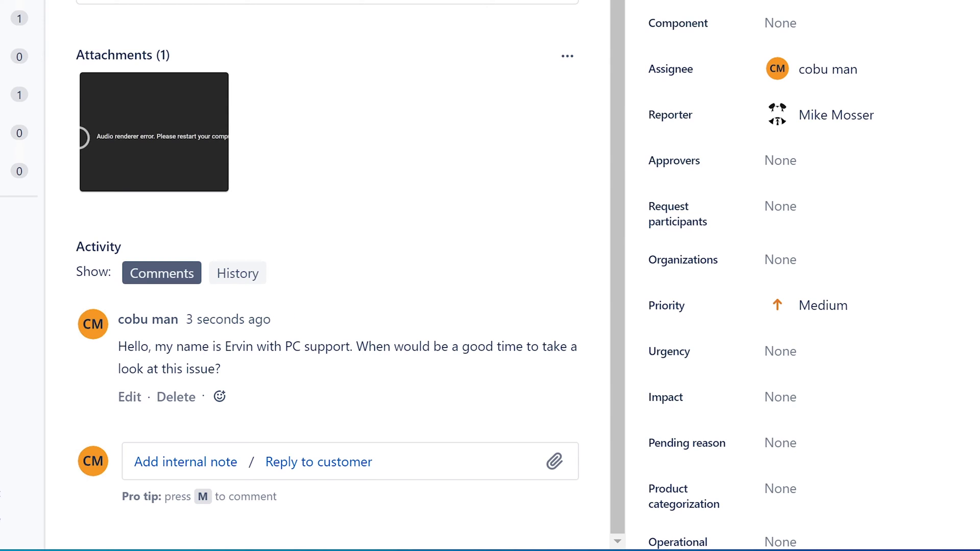
- Send the customer a second reply: "Great, what is the name of your computer or your ip address?"
scroll(415, 317, up, 1)
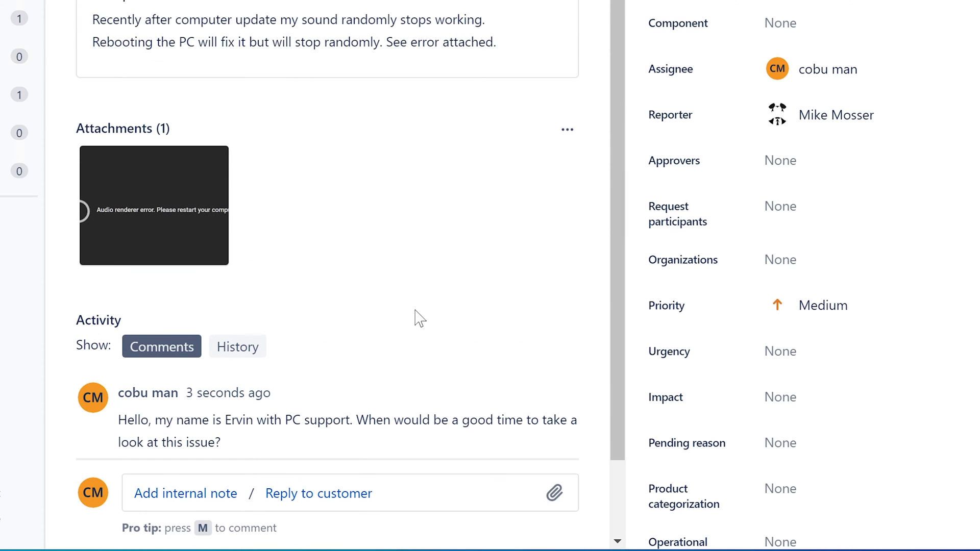
scroll(415, 317, down, 1)
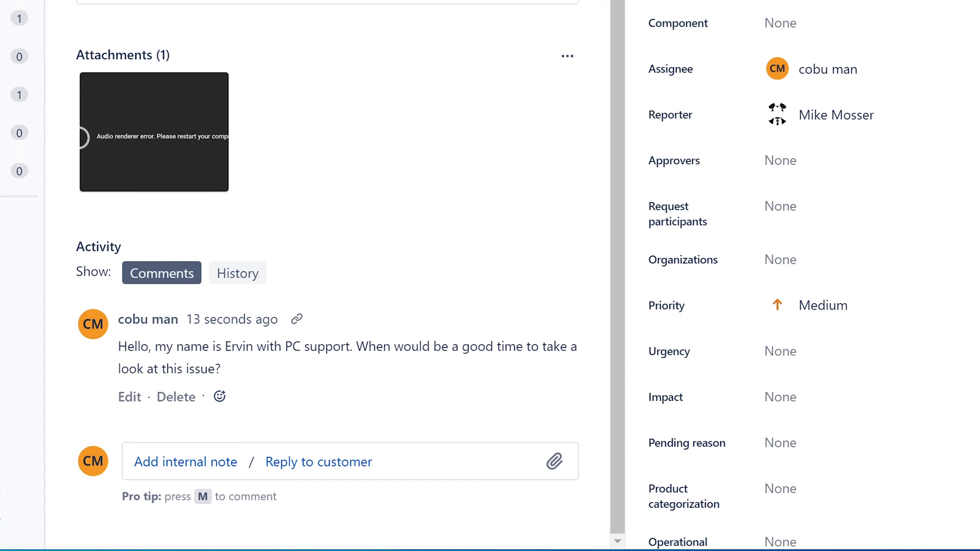
click(338, 461)
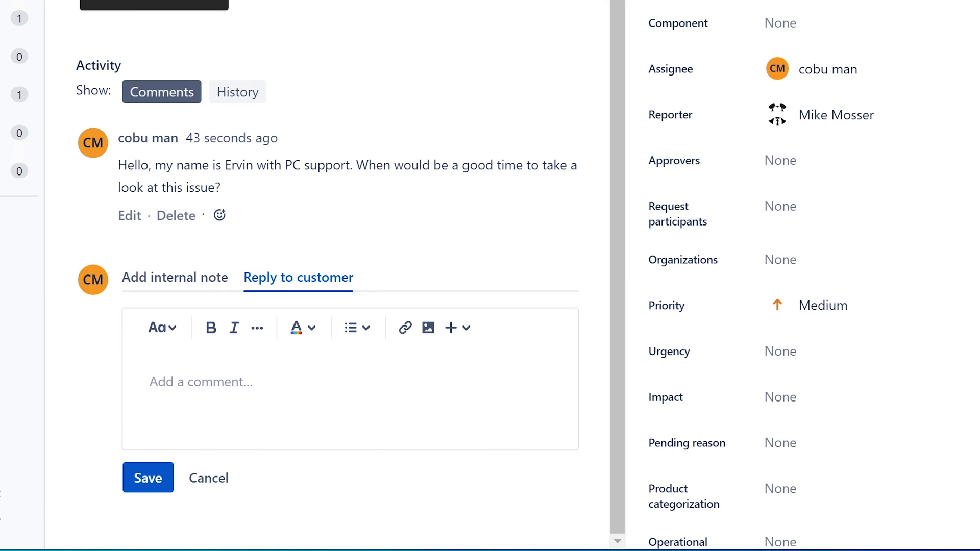
text(G)
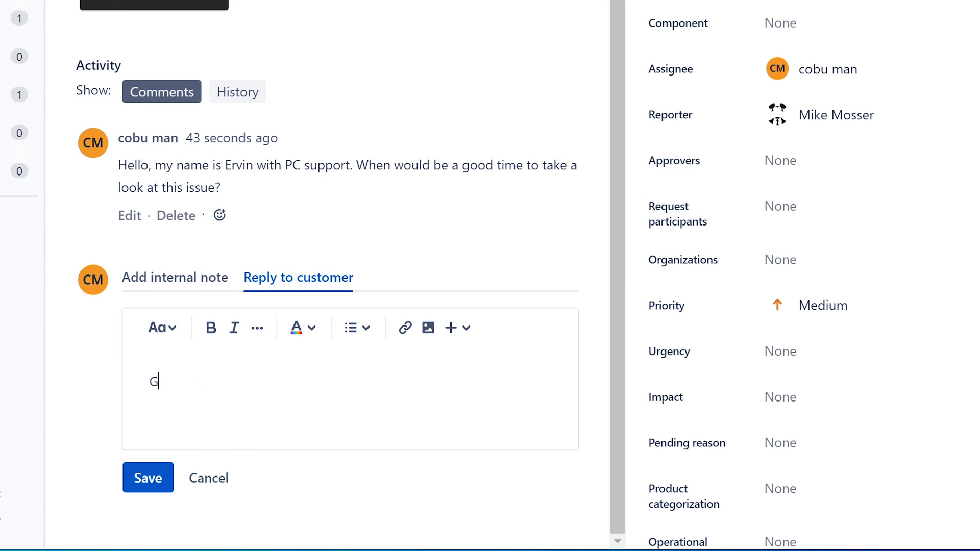
text(reat, what is the name )
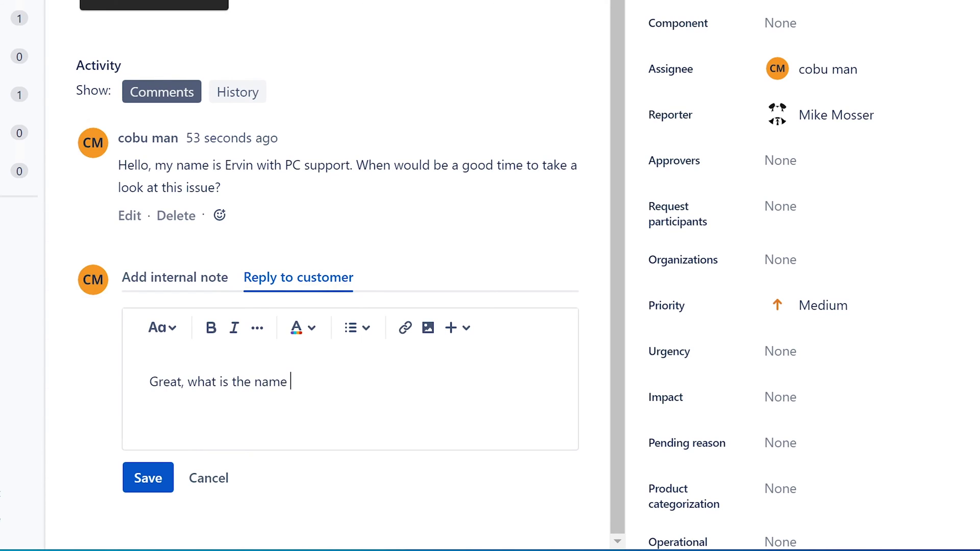
text(of your computer or yo)
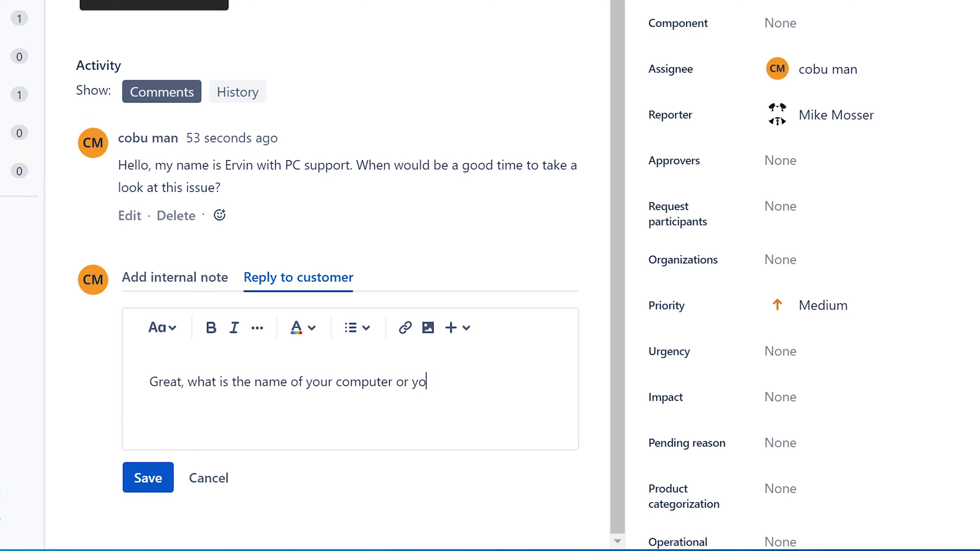
text(ur ip address?)
click(149, 480)
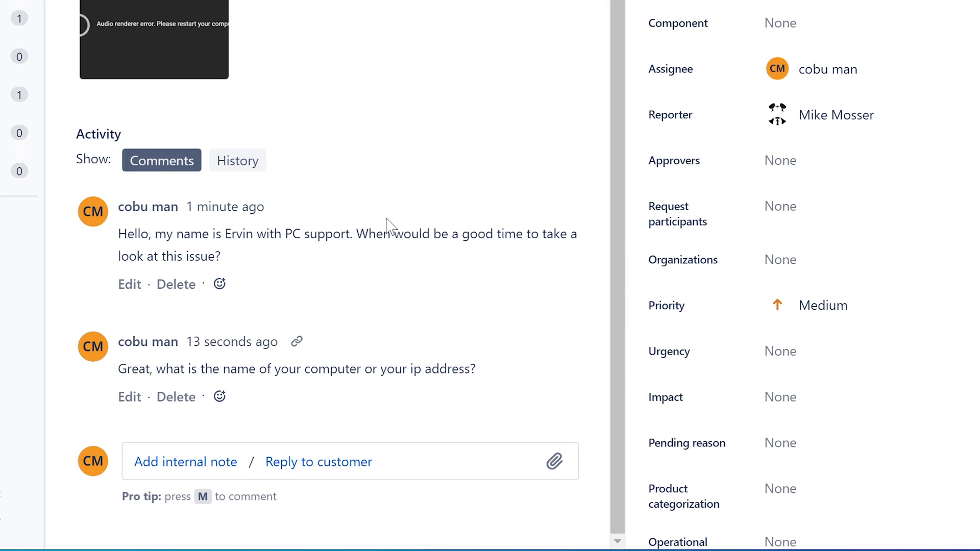
- Show the Windows desktop and open the Sound settings from the hidden speaker icon
mouse_move(115, 3)
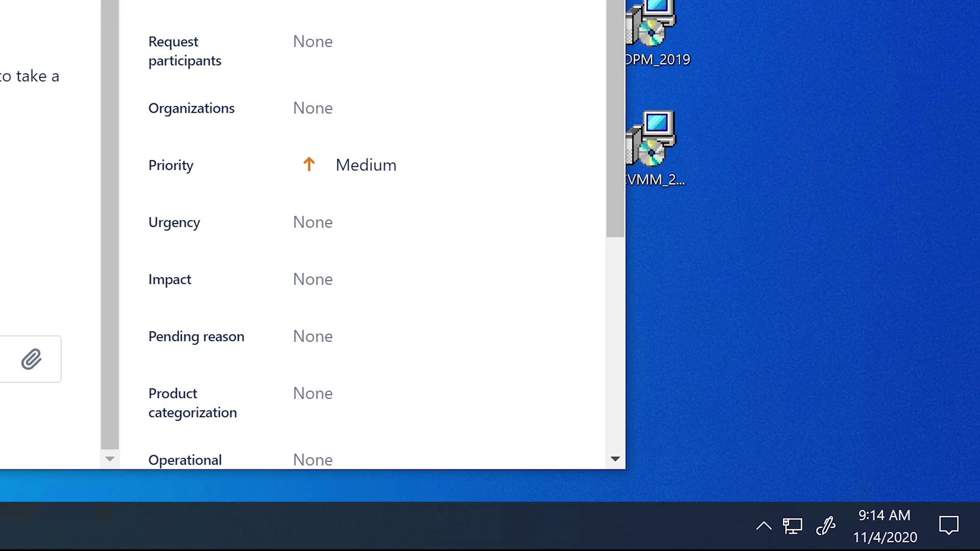
key(super+d)
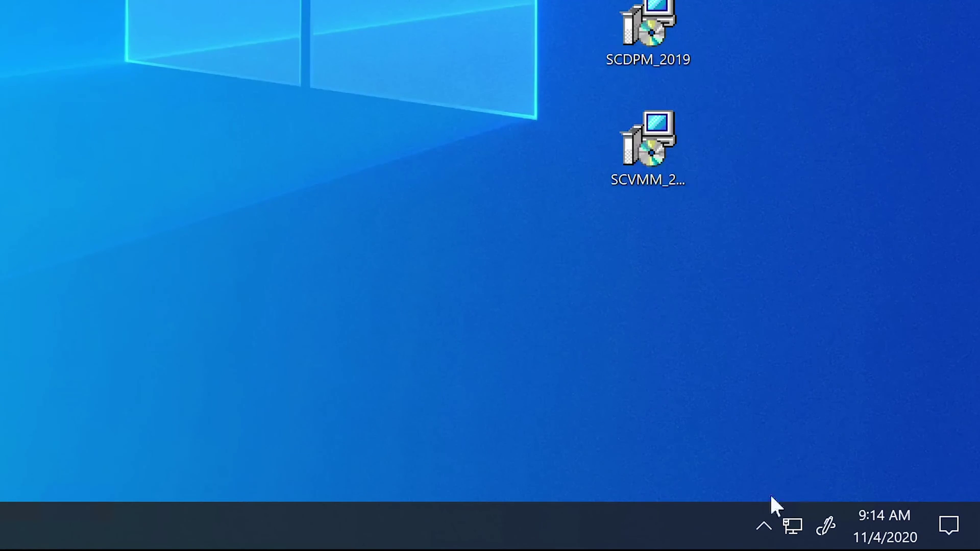
click(761, 526)
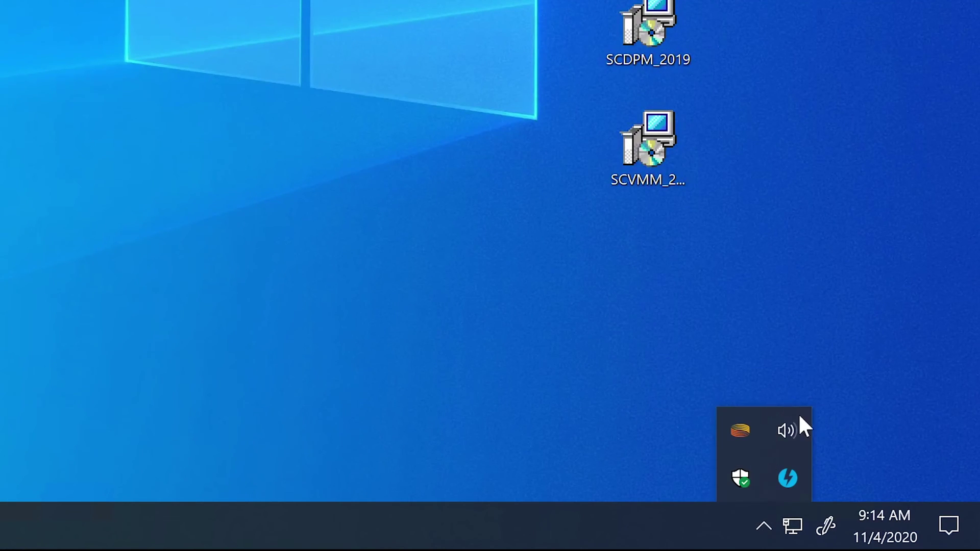
right_click(786, 428)
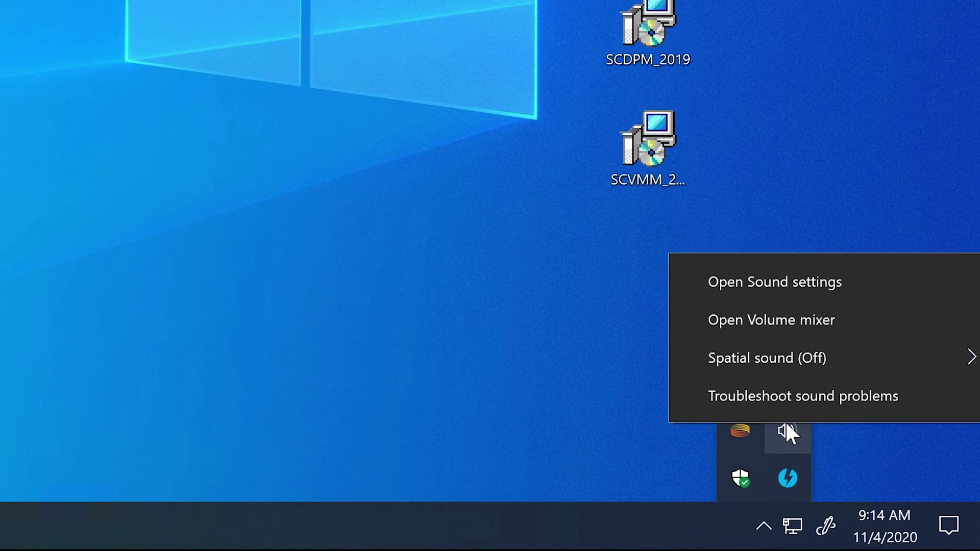
click(804, 281)
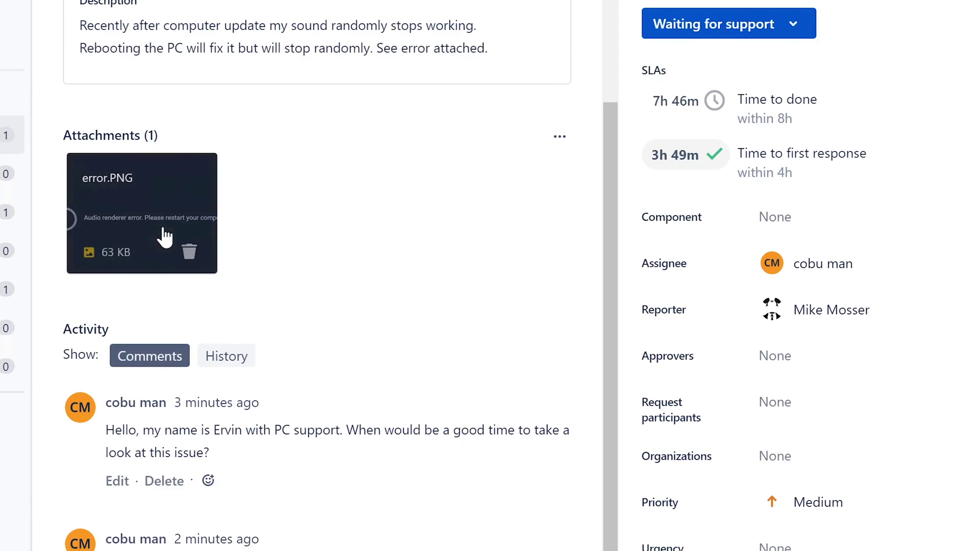
- Check which output and input devices are available for selection in the Sound settings
click(345, 230)
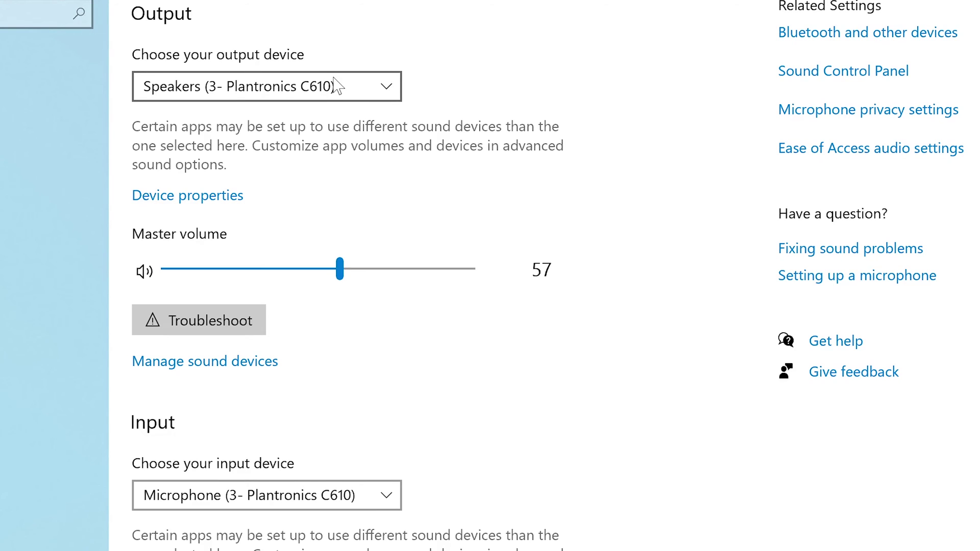
click(371, 91)
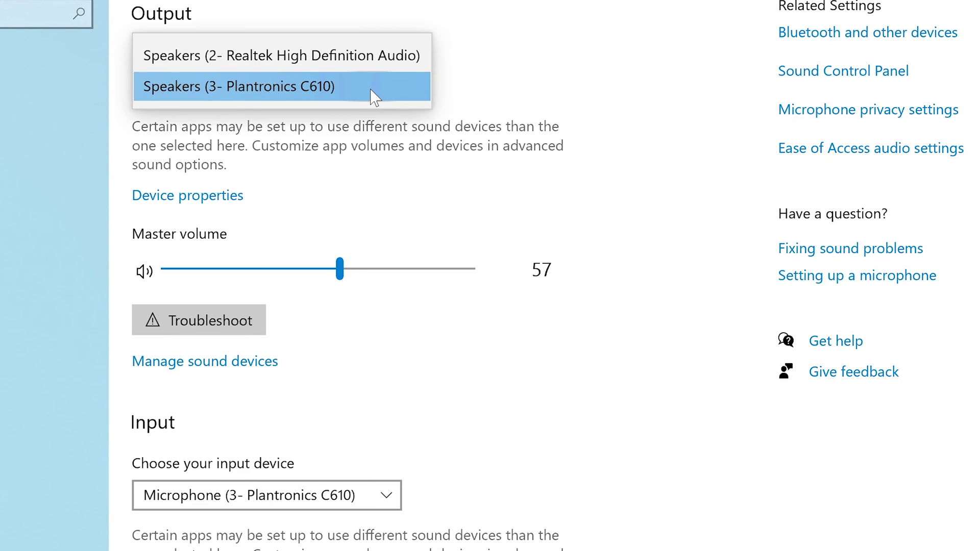
click(492, 138)
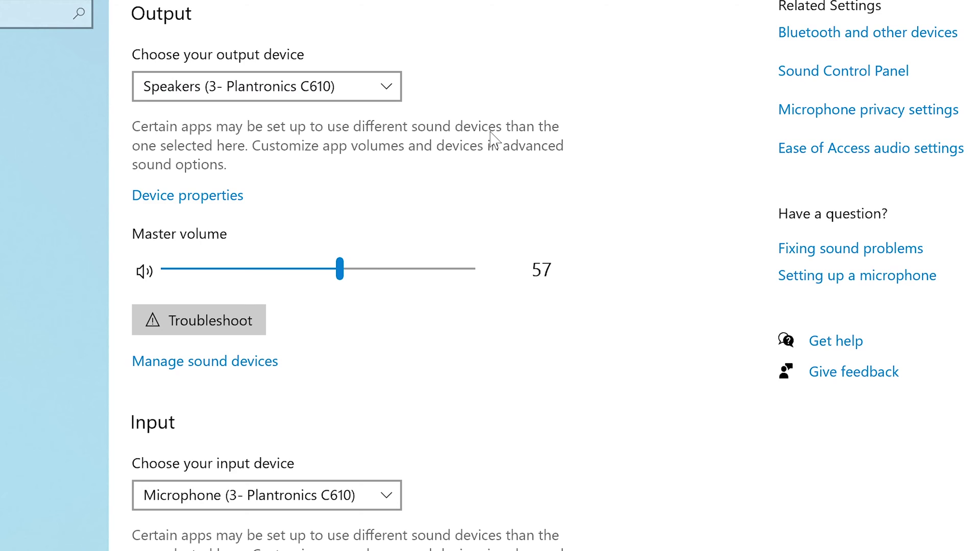
click(344, 91)
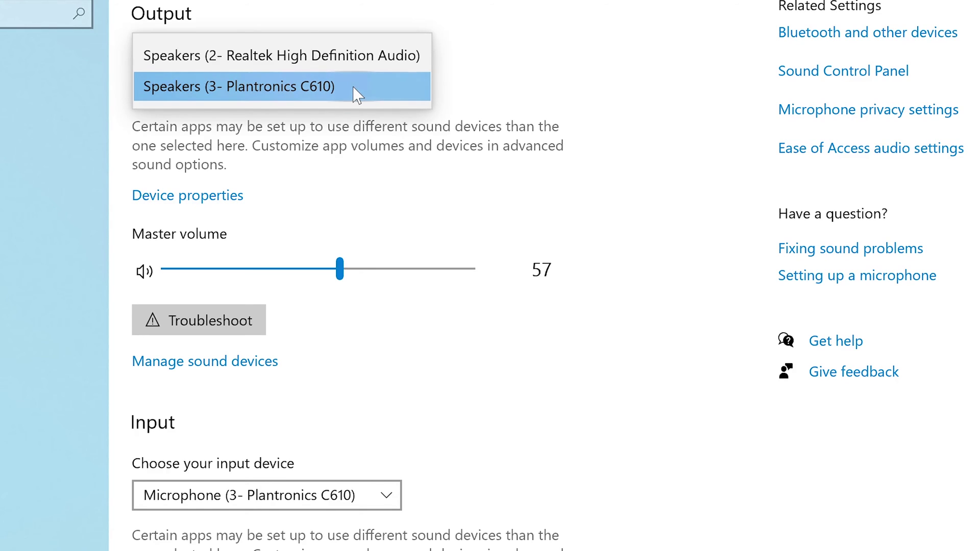
click(358, 94)
click(384, 496)
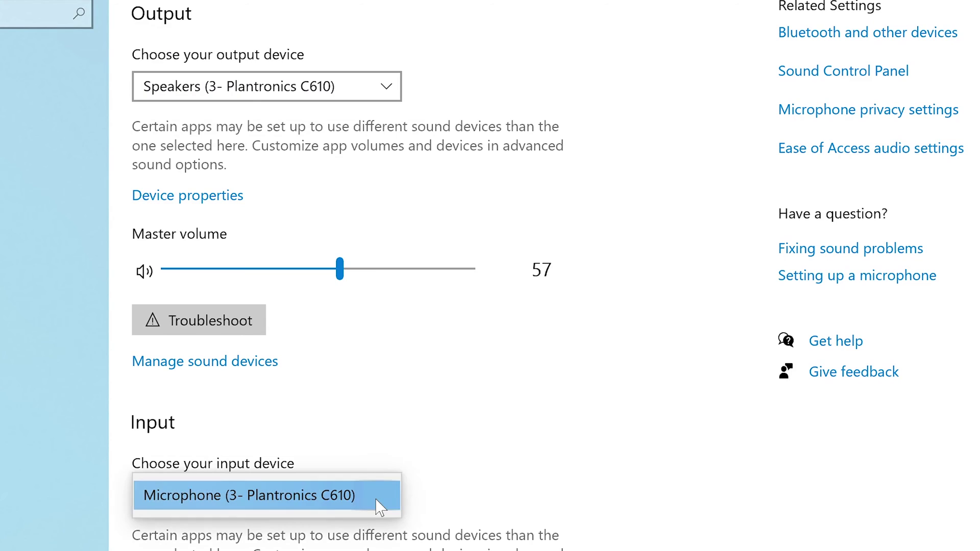
click(521, 462)
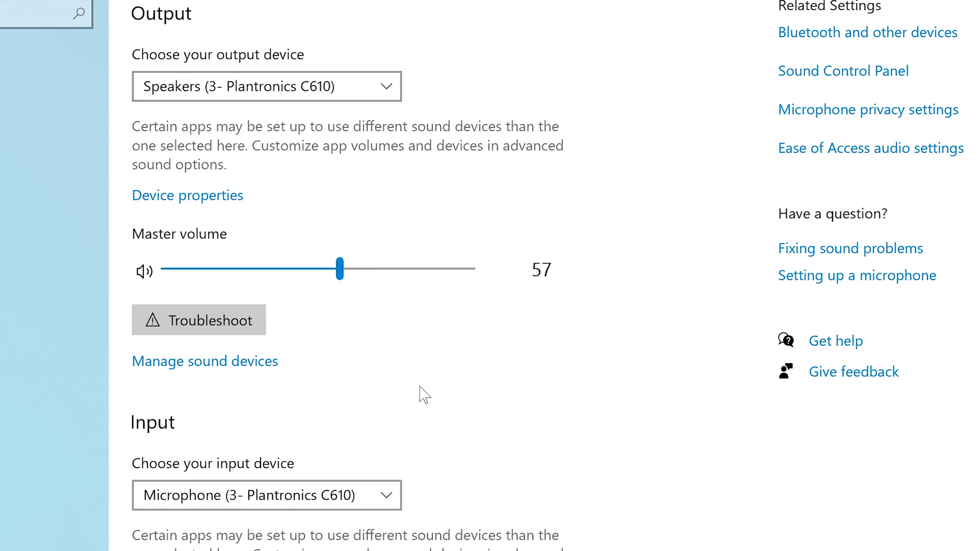
click(291, 90)
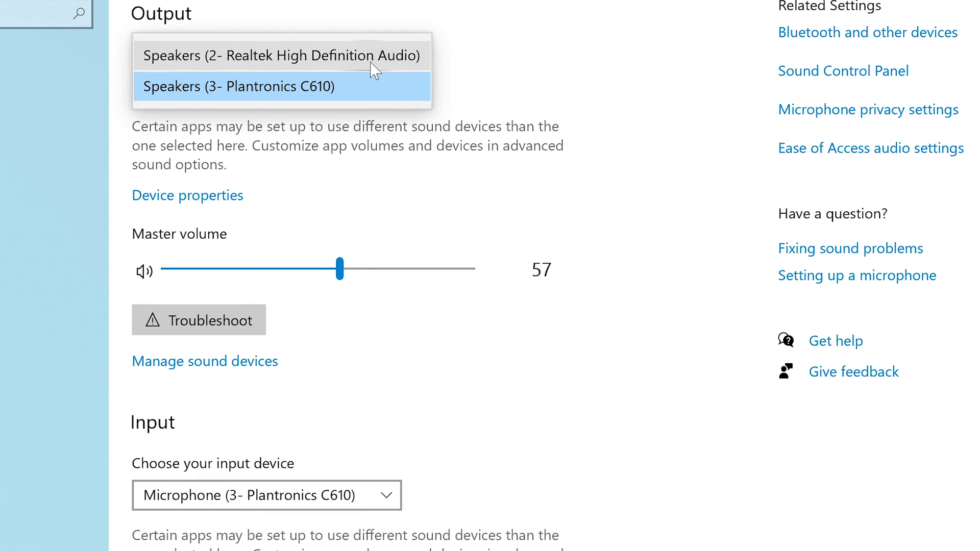
click(482, 148)
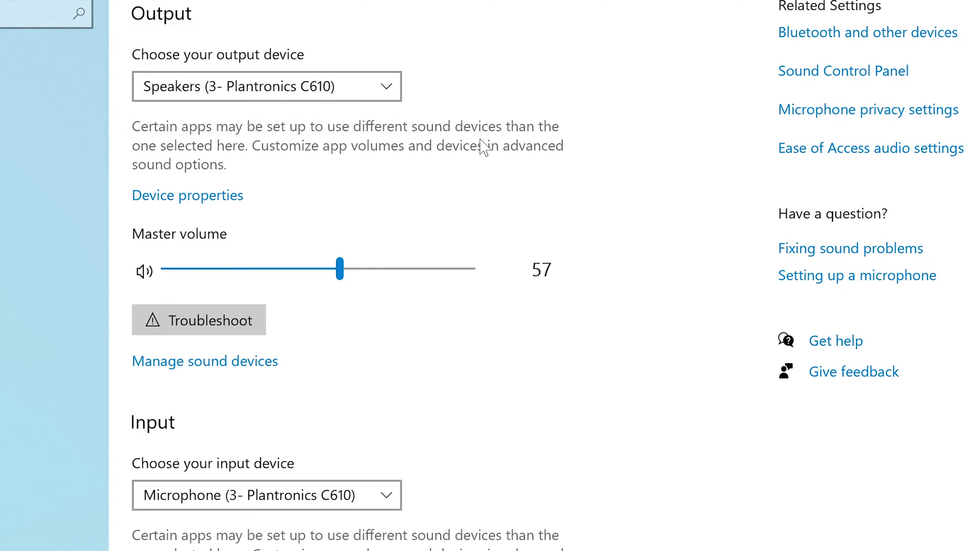
- Open the Sound Control Panel and review its playback and recording devices
click(842, 74)
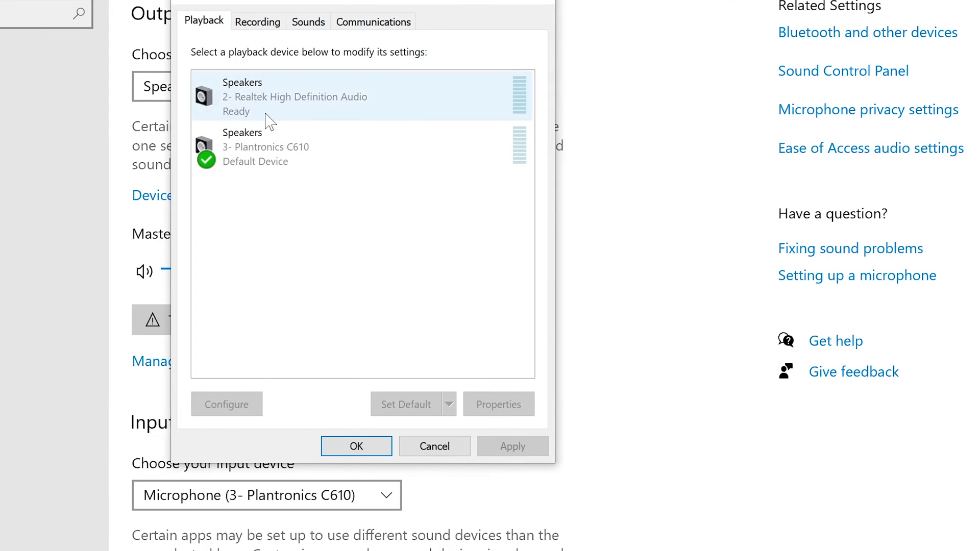
click(281, 101)
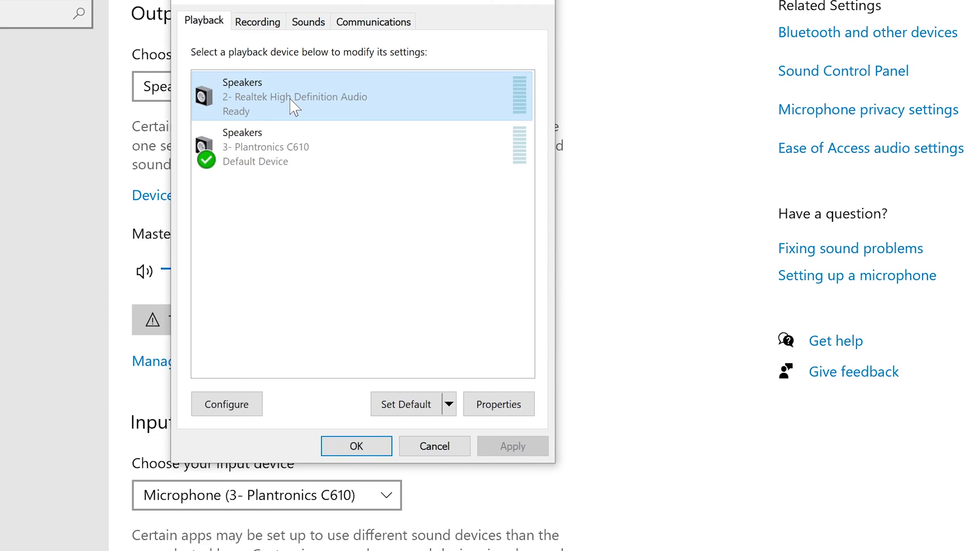
click(249, 23)
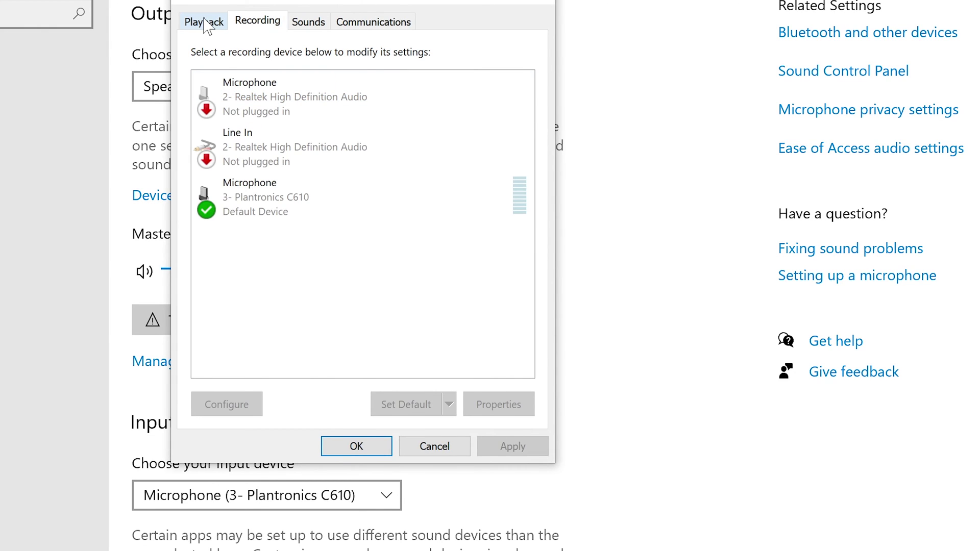
click(206, 24)
click(247, 24)
- Examine the Realtek Microphone and Line In recording devices, recheck the playback devices, and dismiss the Sound dialog
click(302, 108)
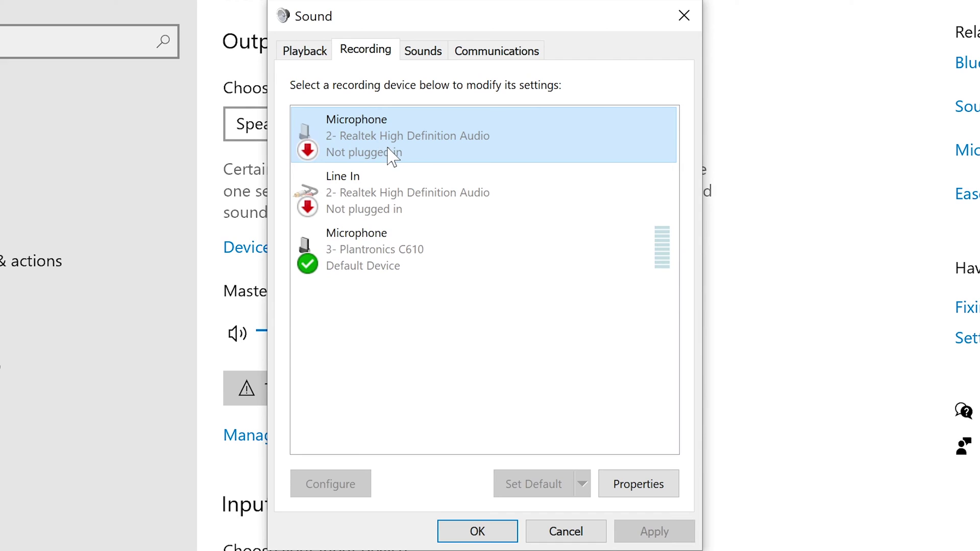
click(405, 191)
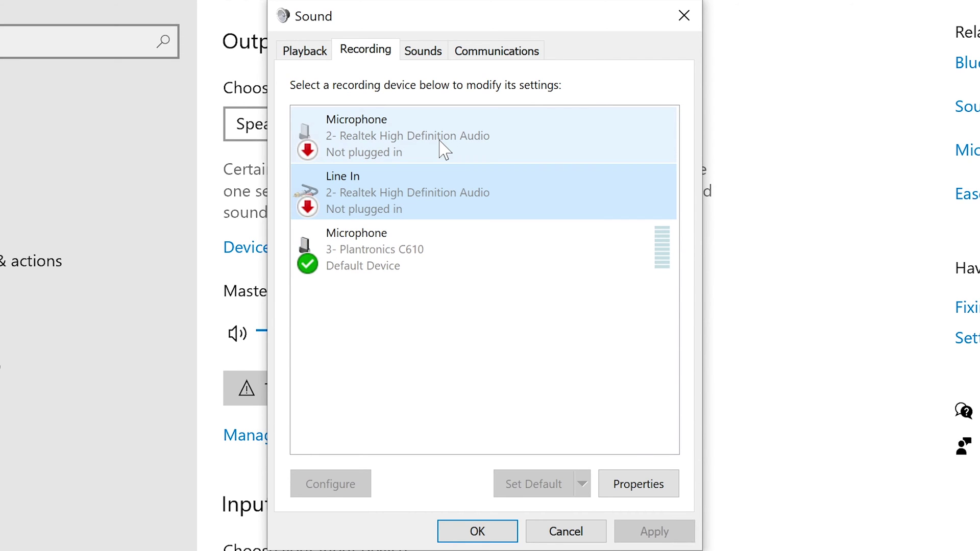
click(412, 141)
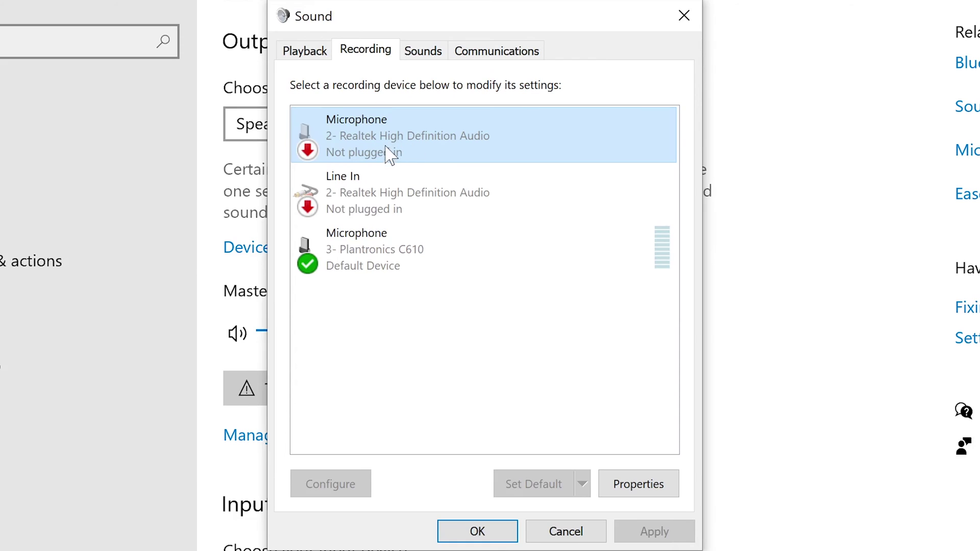
click(403, 187)
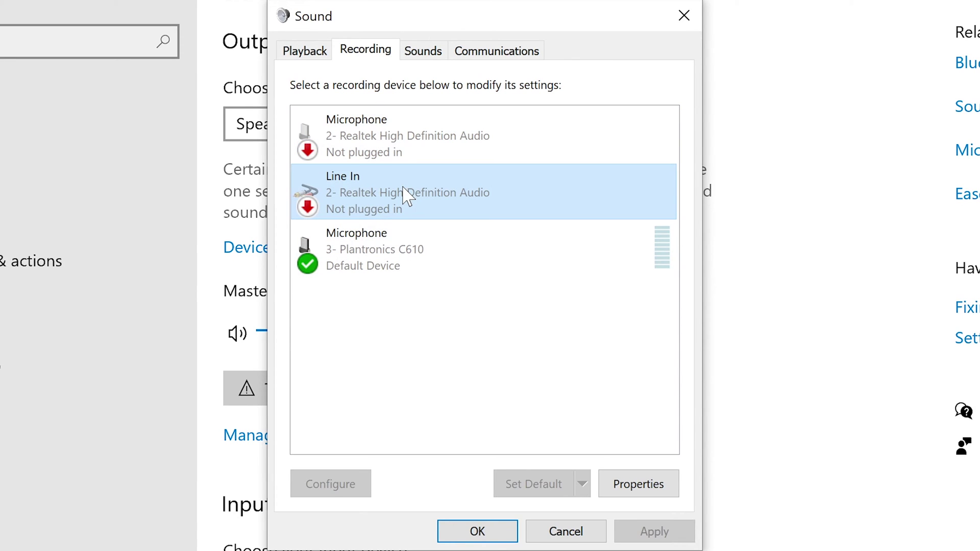
click(424, 139)
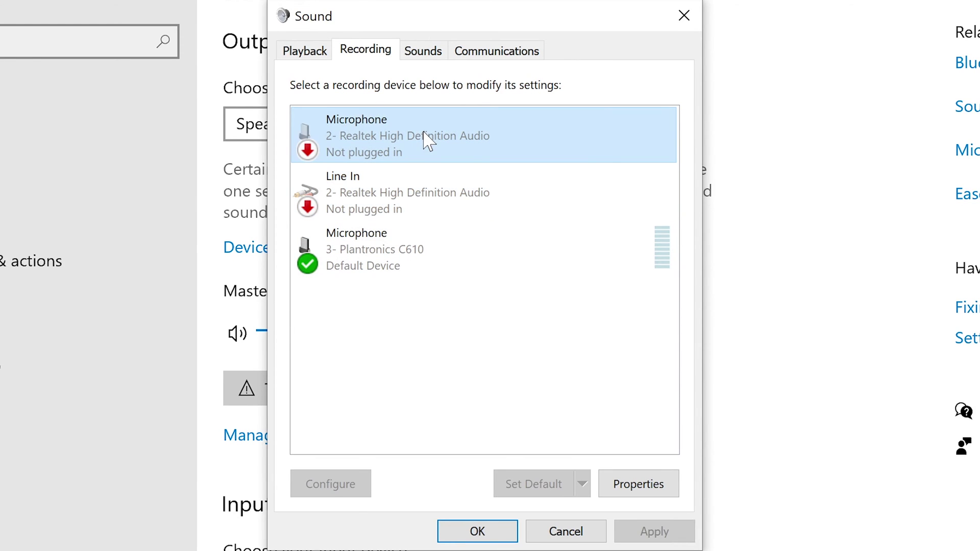
click(400, 193)
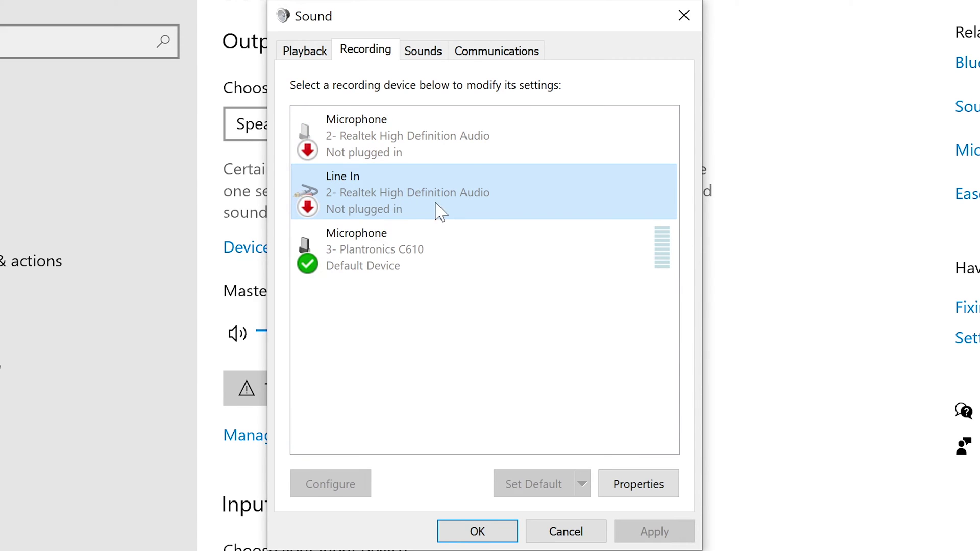
click(414, 138)
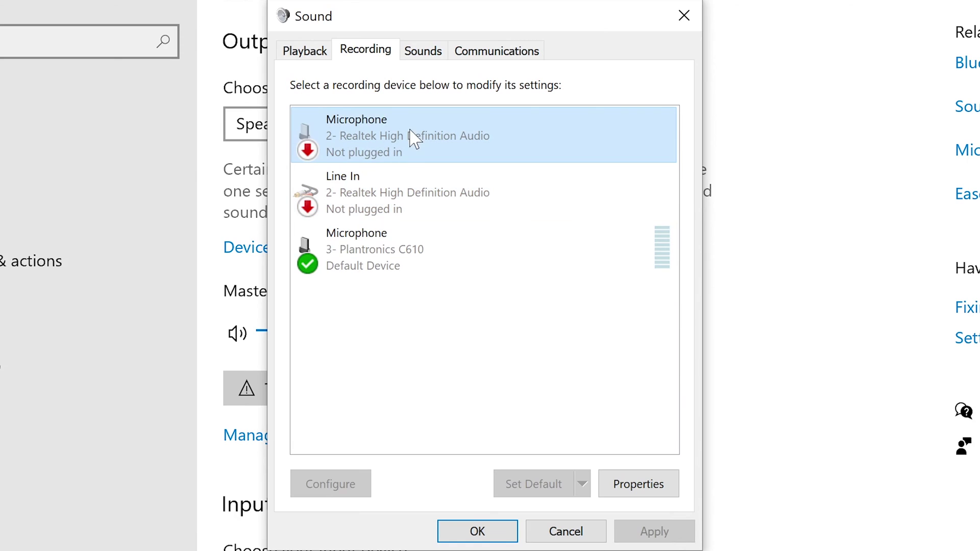
click(404, 174)
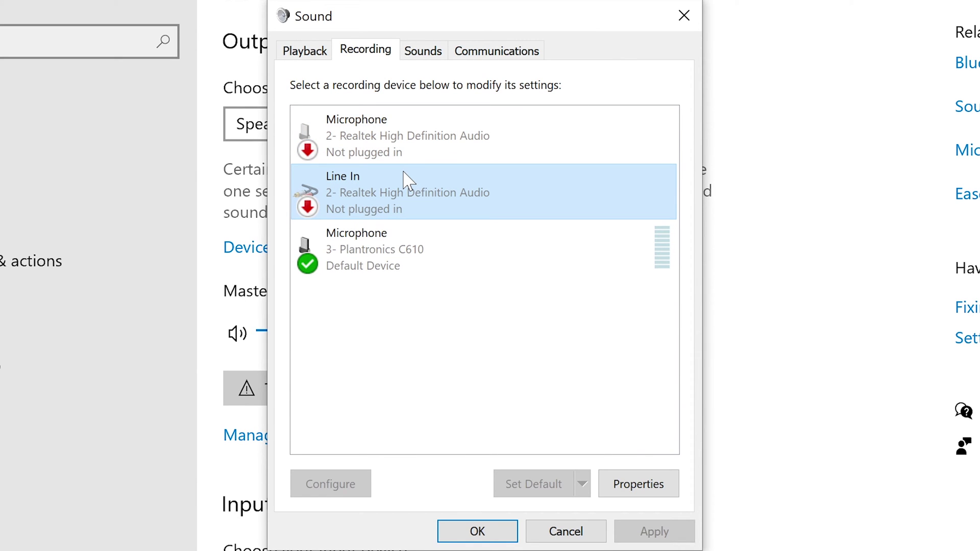
click(326, 51)
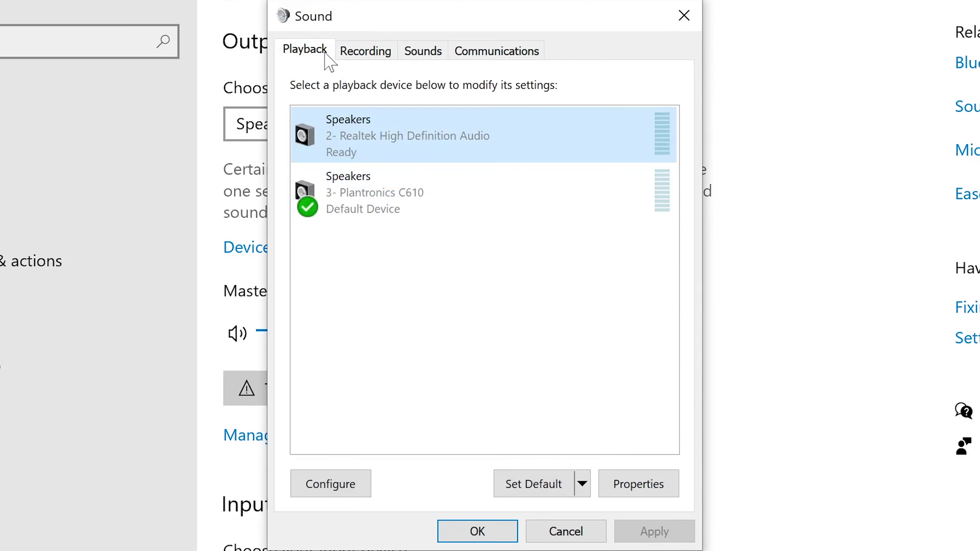
click(365, 56)
click(578, 533)
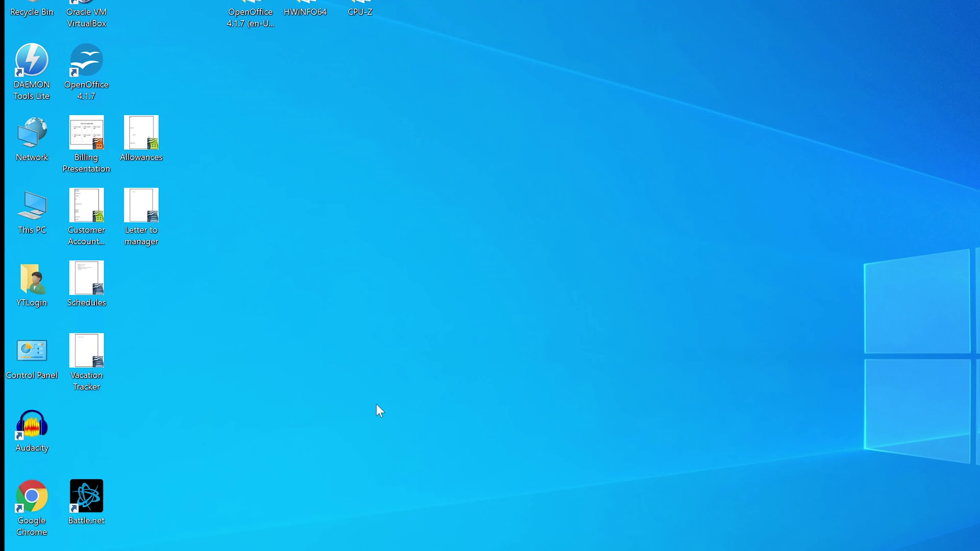
- Open Device Manager from the properties of This PC and collapse the Display adapters category
right_click(30, 210)
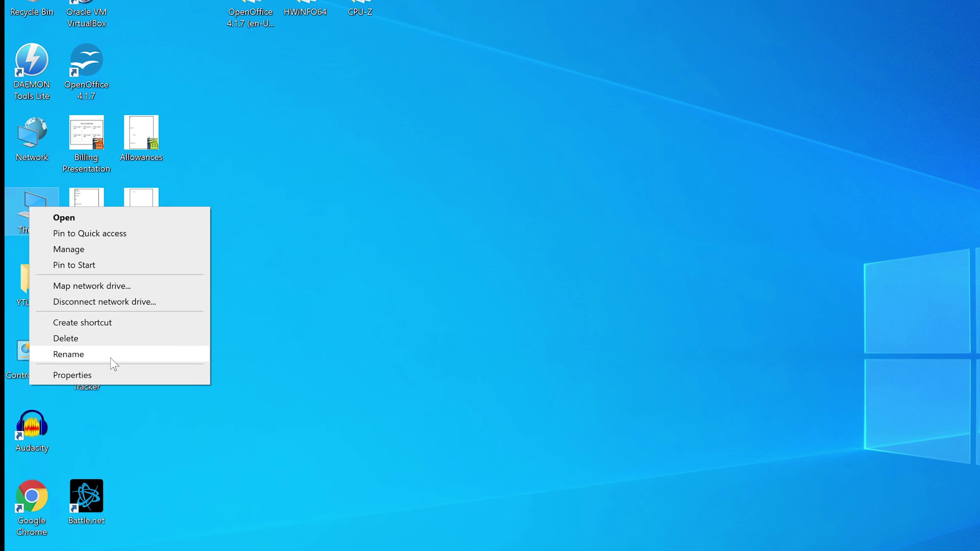
click(107, 377)
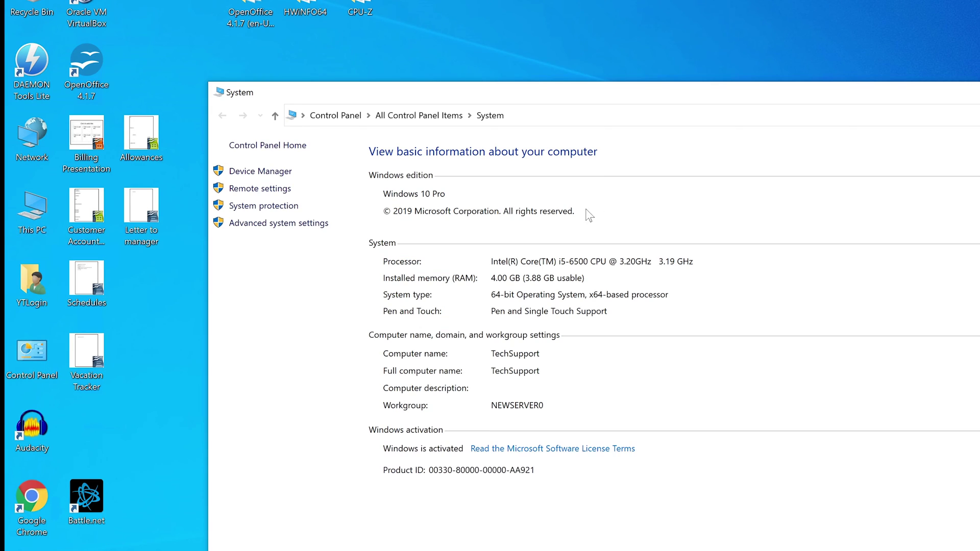
click(258, 172)
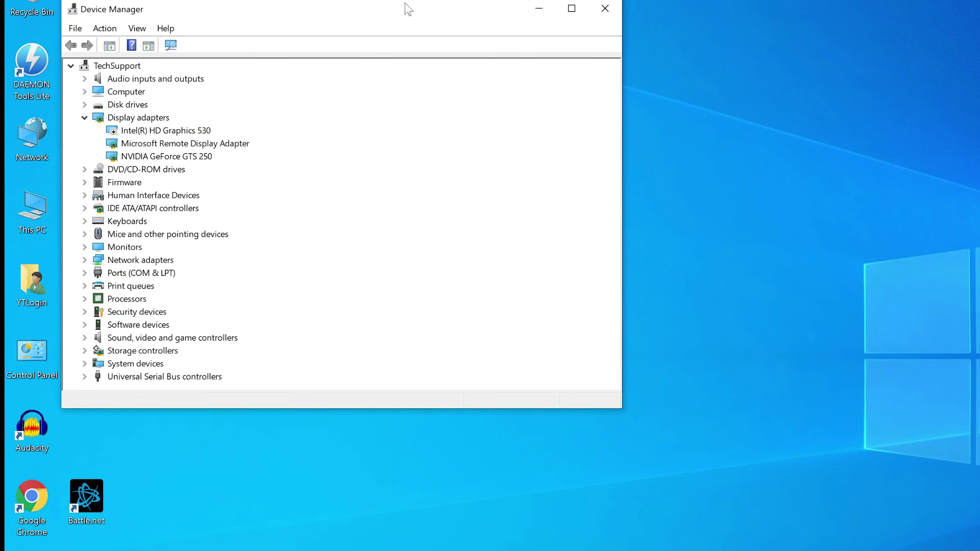
drag(374, 13, 590, 124)
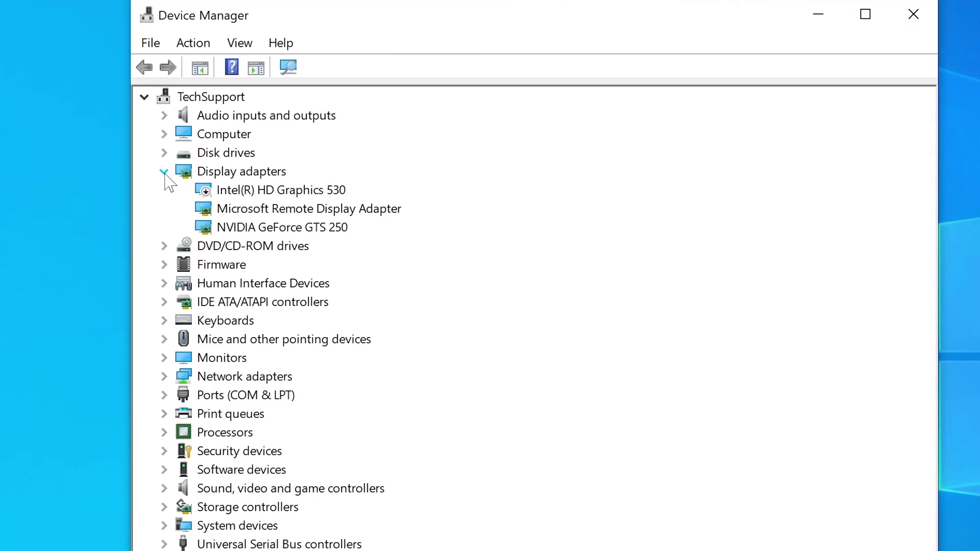
click(326, 228)
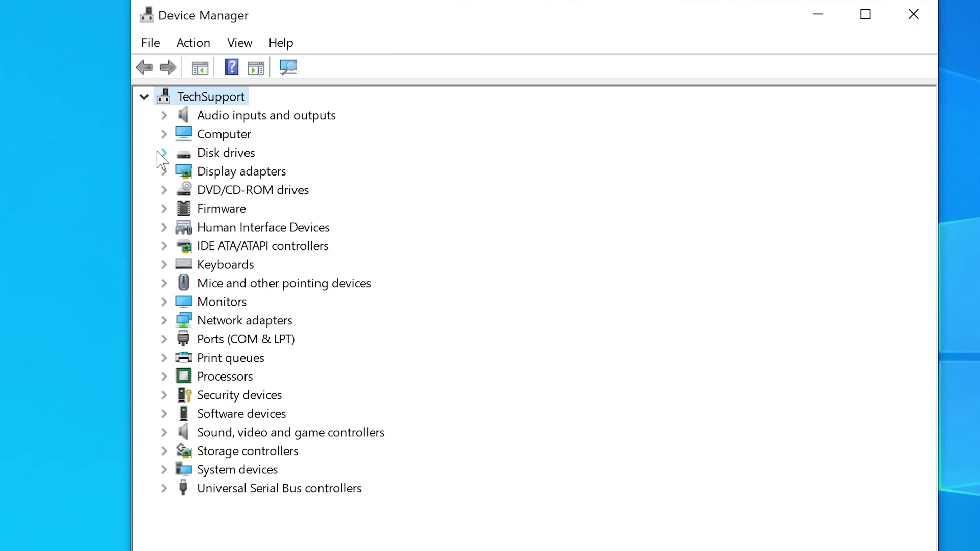
- Expand Audio inputs and outputs in Device Manager and examine the Plantronics microphone, Plantronics speakers and Realtek speakers
click(164, 115)
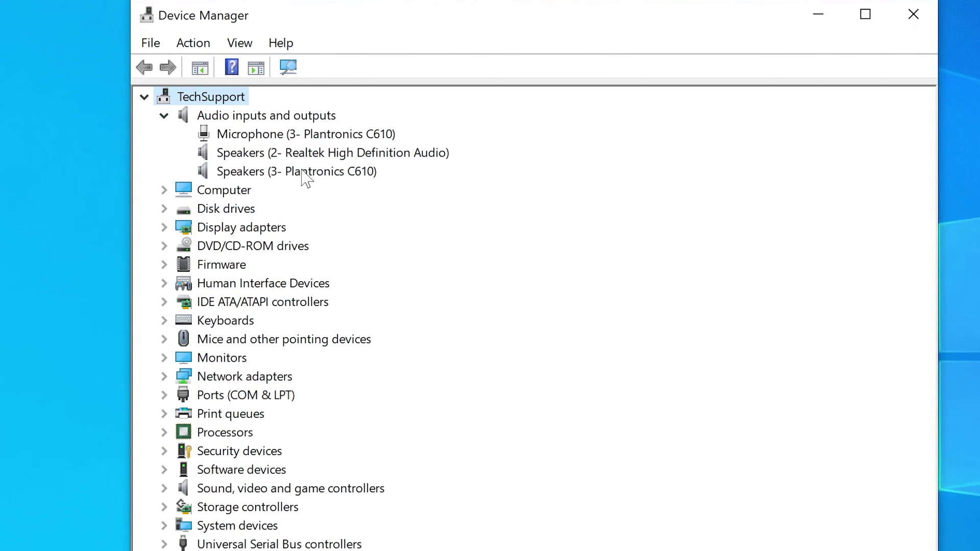
click(278, 135)
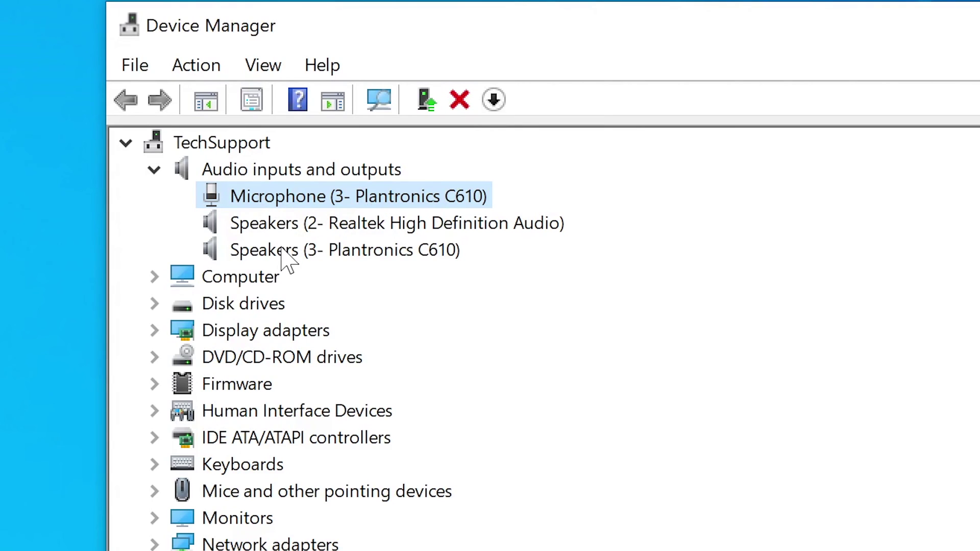
click(256, 251)
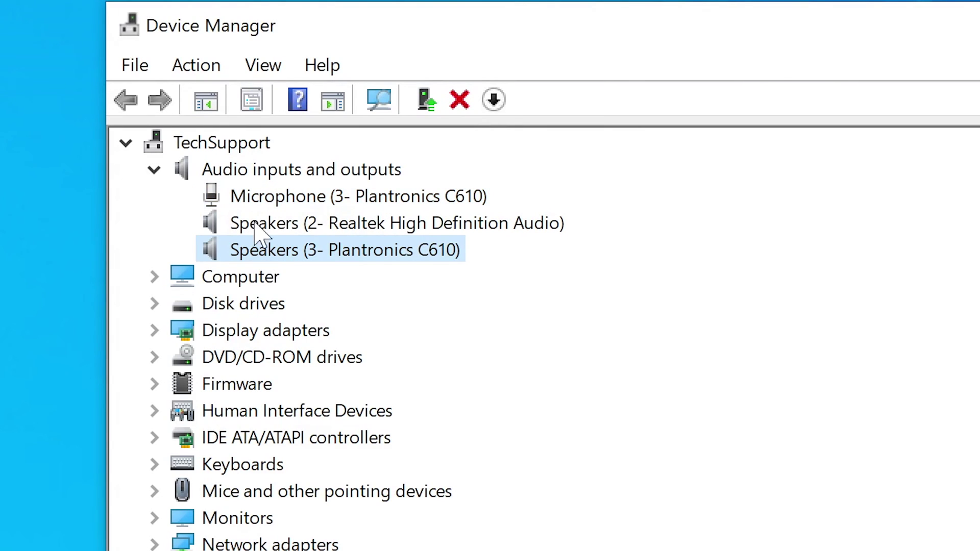
click(279, 199)
click(272, 254)
click(288, 228)
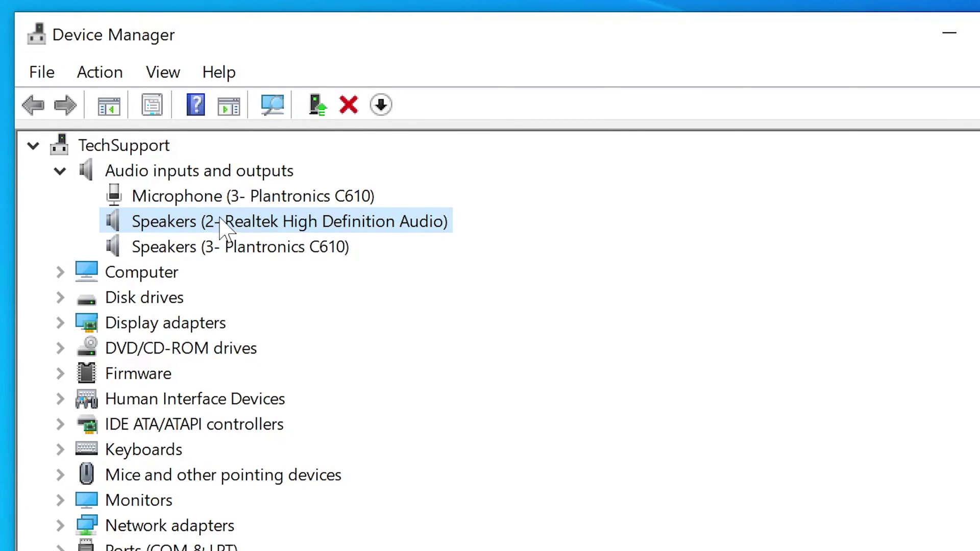
- Open the properties of Speakers (2- Realtek High Definition Audio) and examine the device's driver information
right_click(220, 220)
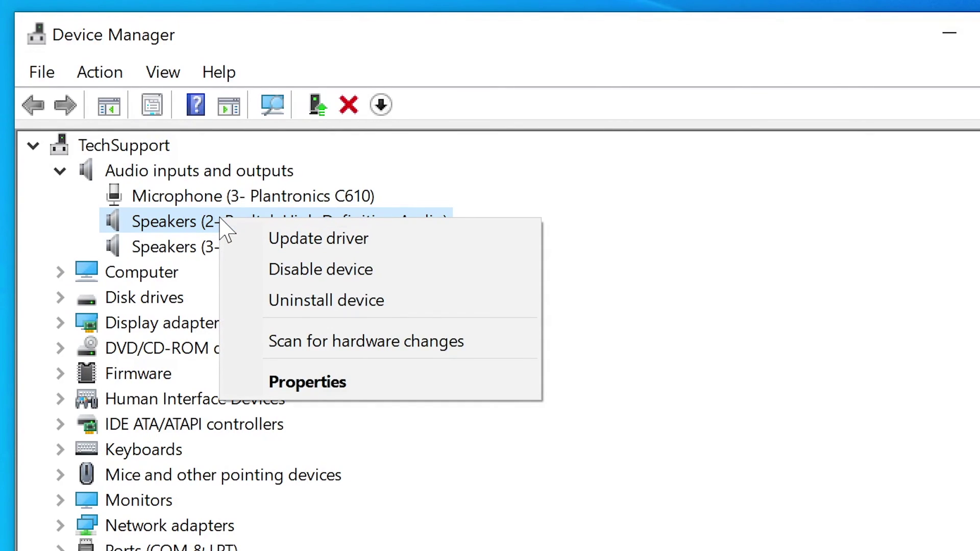
click(322, 393)
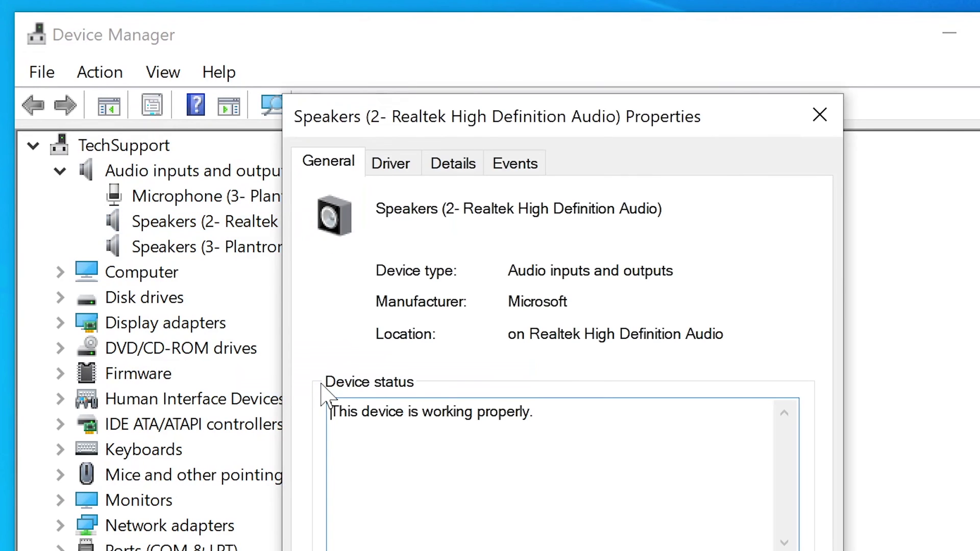
click(397, 173)
drag(419, 125, 405, 122)
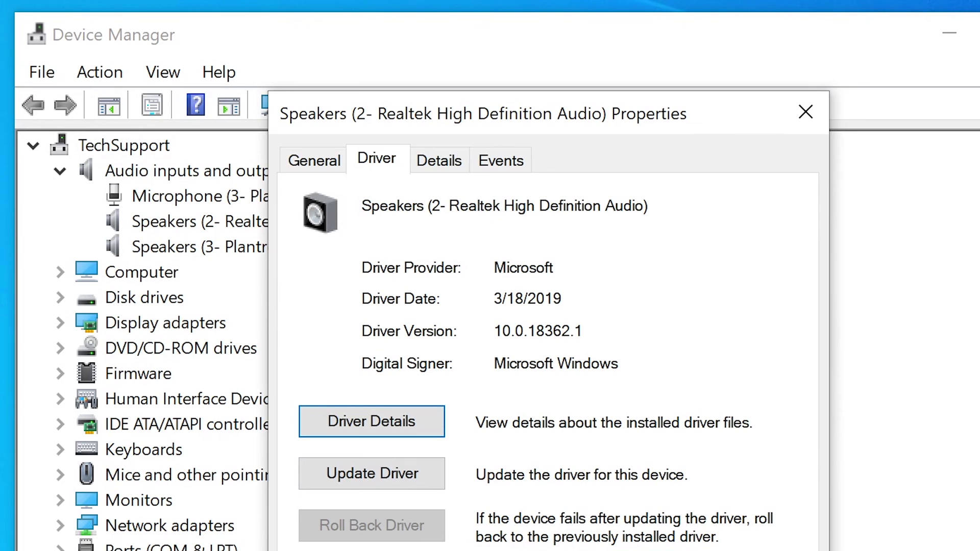
drag(512, 117, 508, 265)
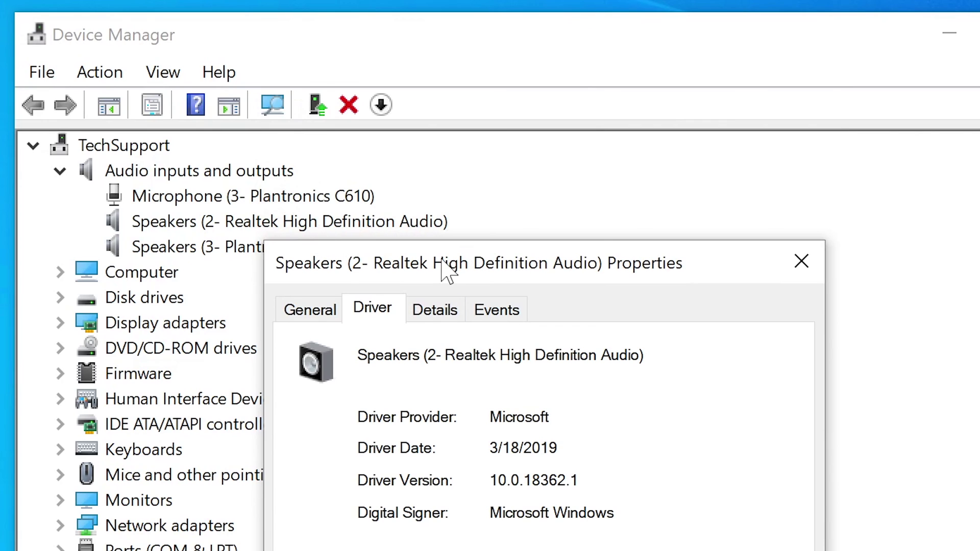
drag(451, 274, 434, 64)
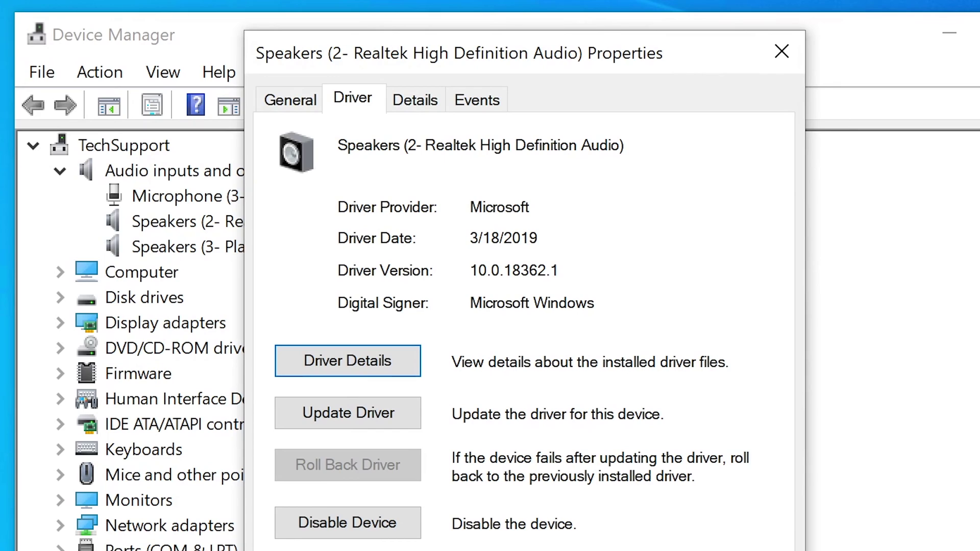
- Check the Realtek speakers' driver date, search automatically for updated driver software, dismiss the result and properties, and collapse Display adapters
drag(469, 237, 538, 238)
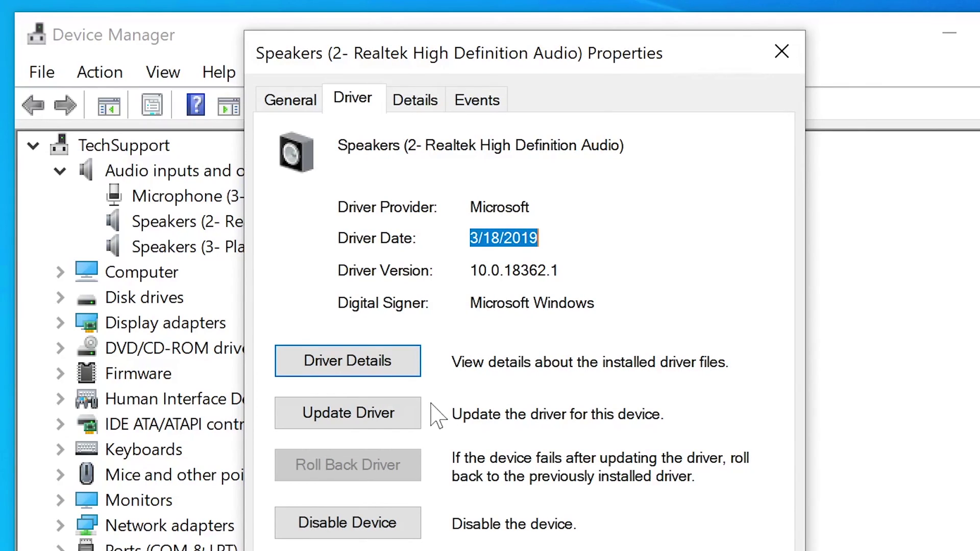
click(358, 417)
click(359, 417)
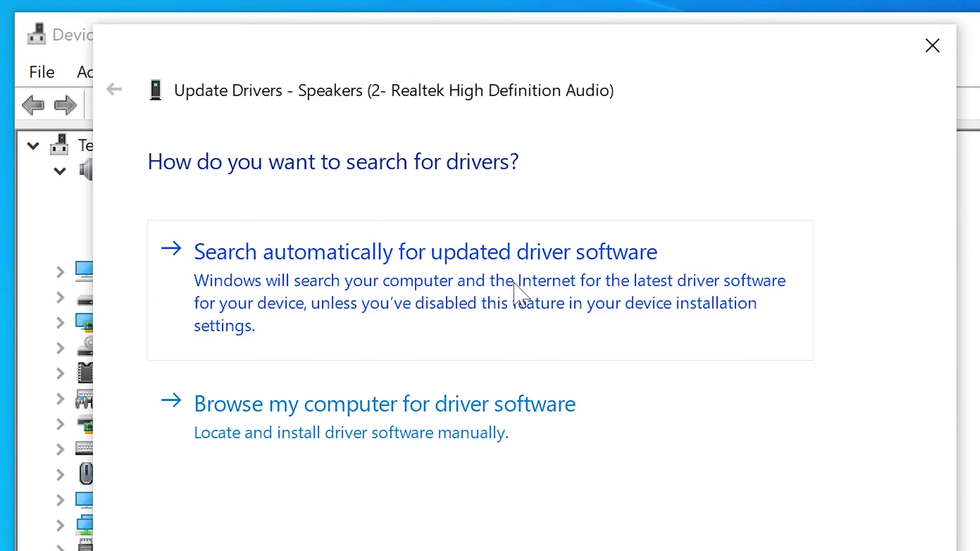
click(506, 283)
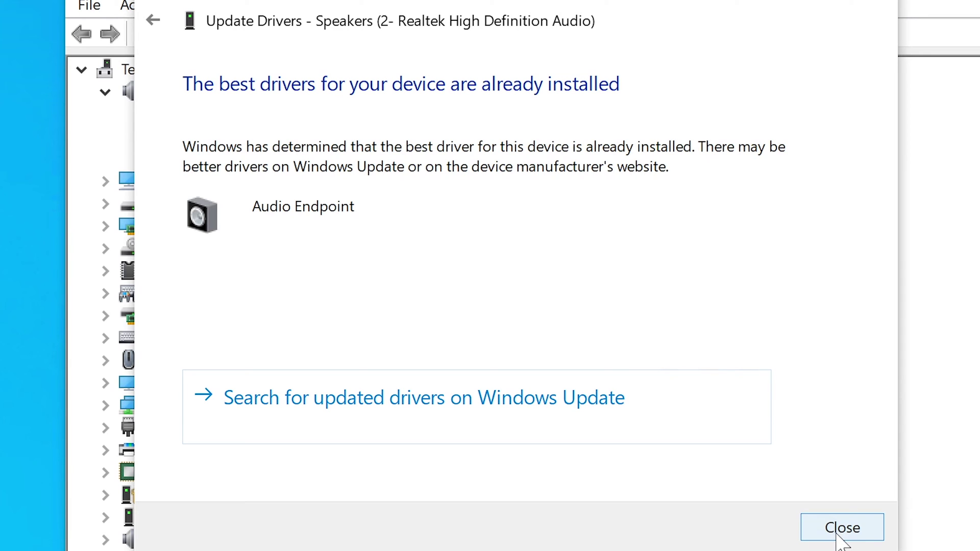
click(832, 529)
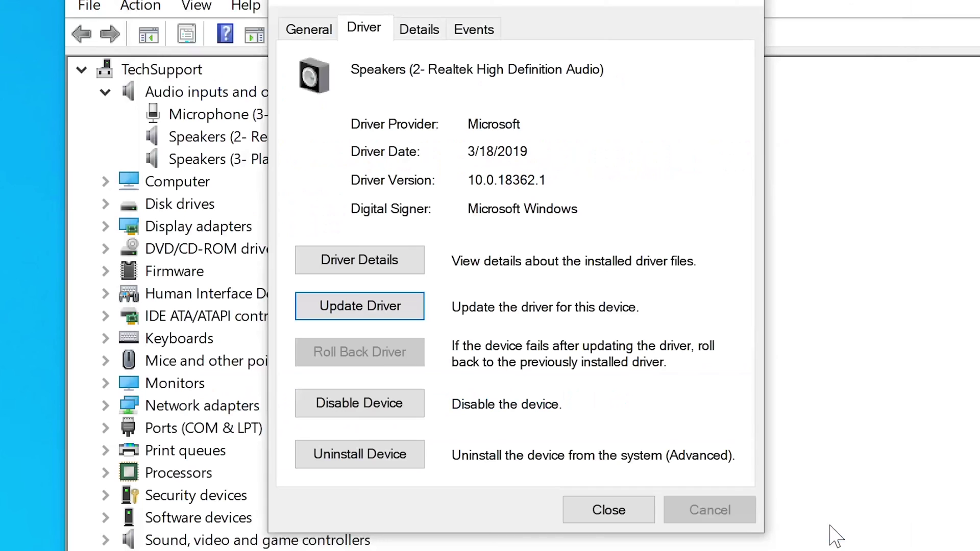
click(619, 509)
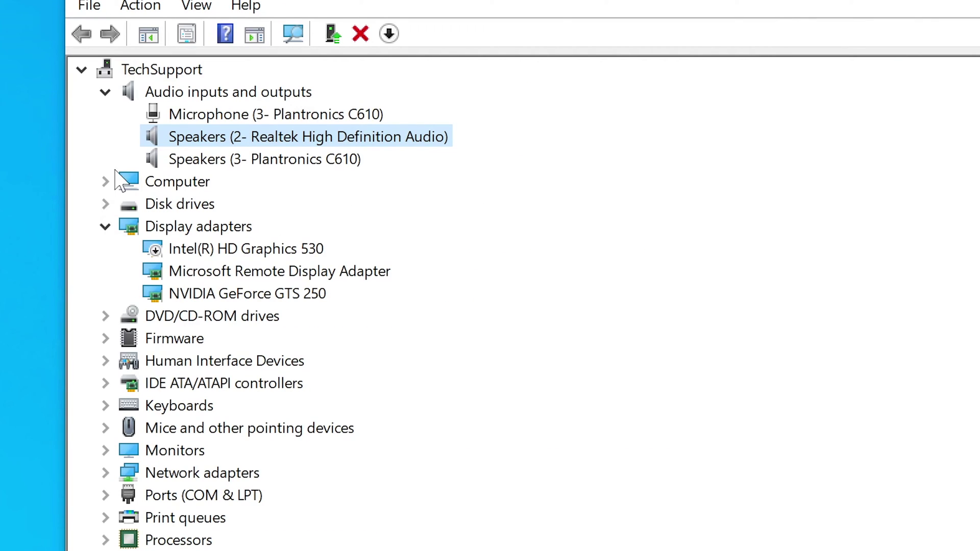
click(105, 227)
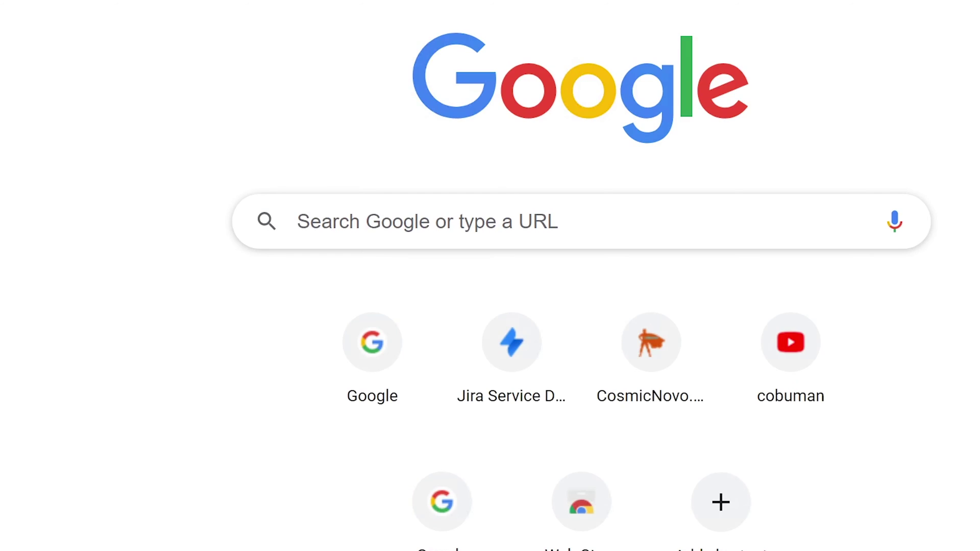
- Switch to Chrome, search google.com for "hp 840 g3 drivers" and open HP's EliteBook 840 G3 software and driver page
text(google.com)
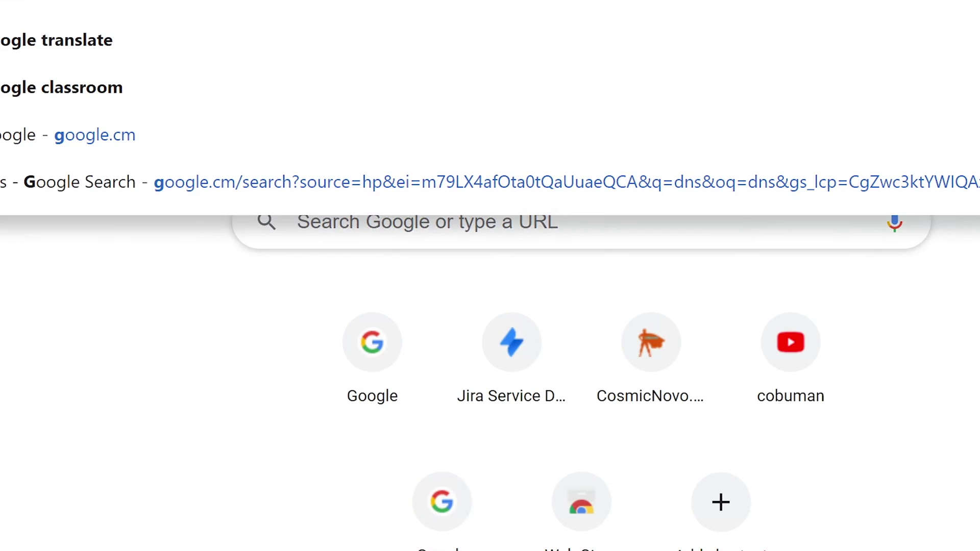
key(Return)
text(hp 840)
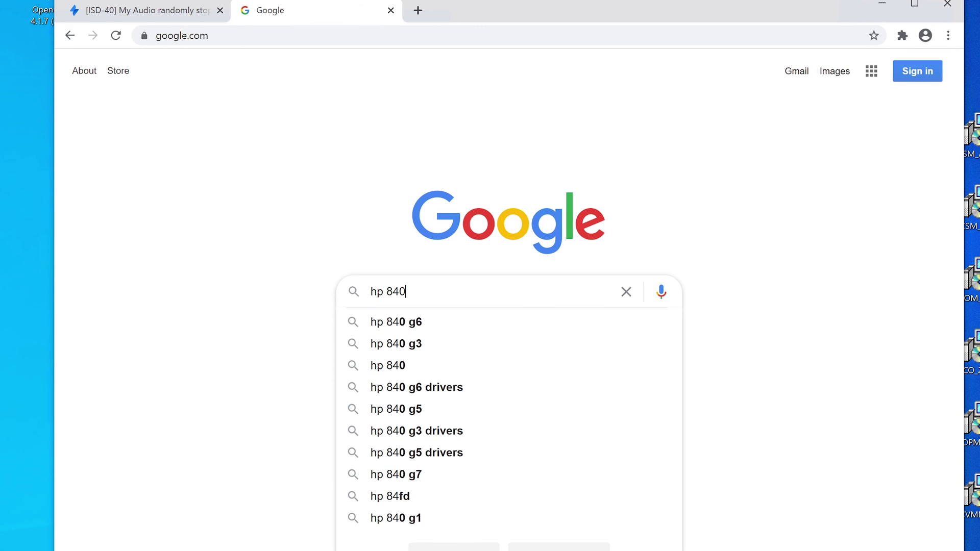
text( g3 drivers)
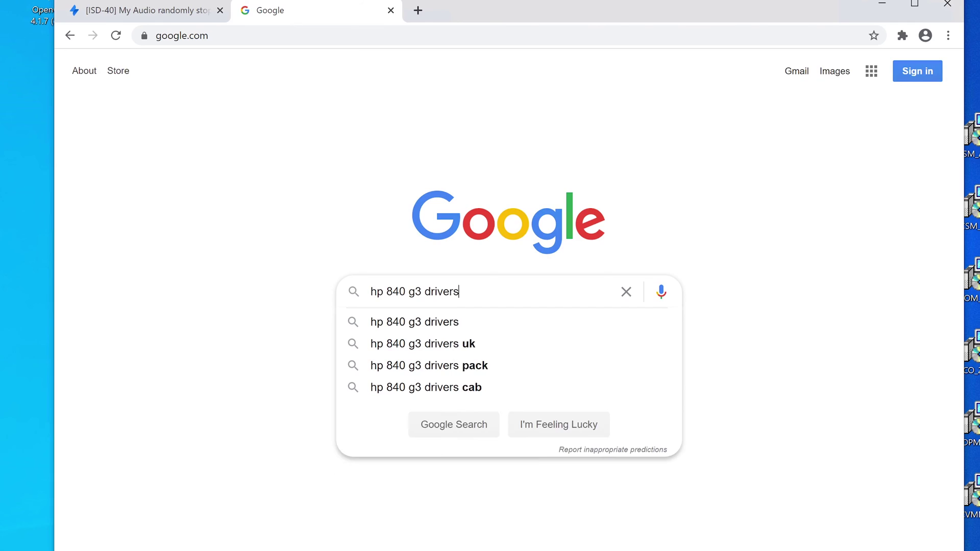
key(Return)
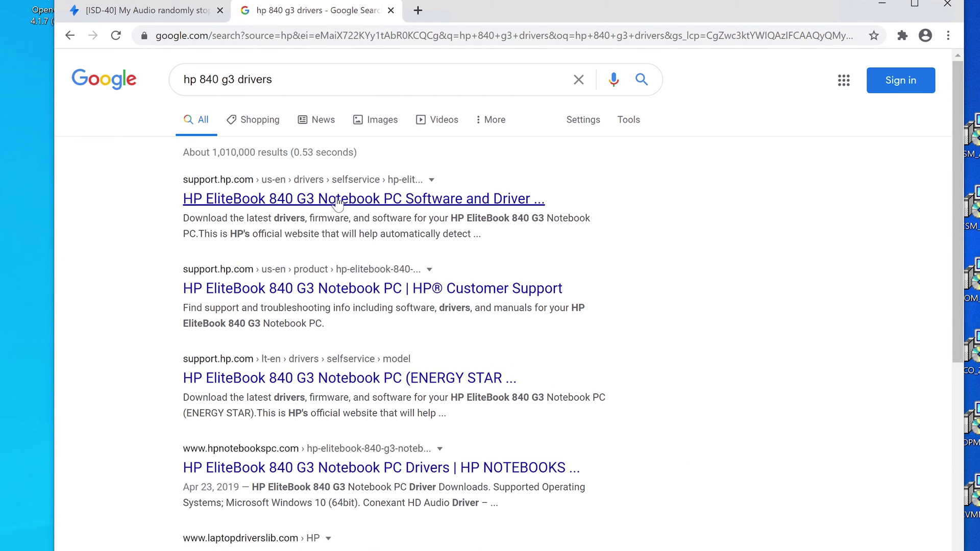
click(338, 204)
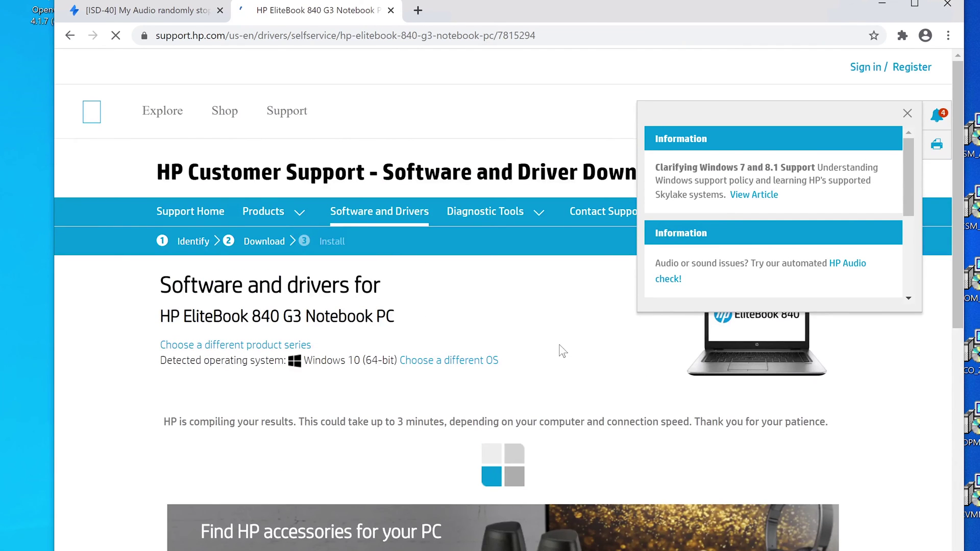
- Expand the Driver-Audio category on the HP page and examine the release date of the Conexant HD Audio Driver
scroll(562, 351, down, 1)
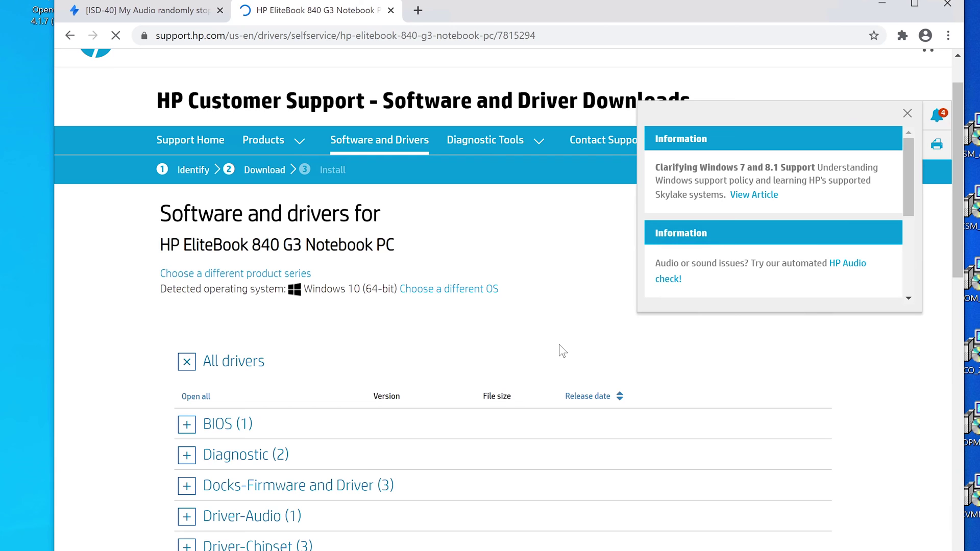
scroll(562, 350, down, 1)
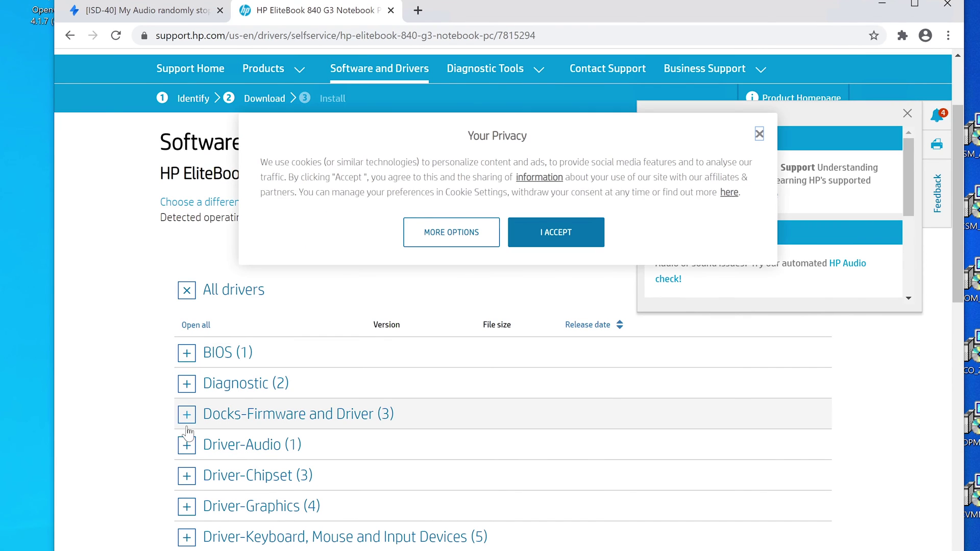
click(222, 446)
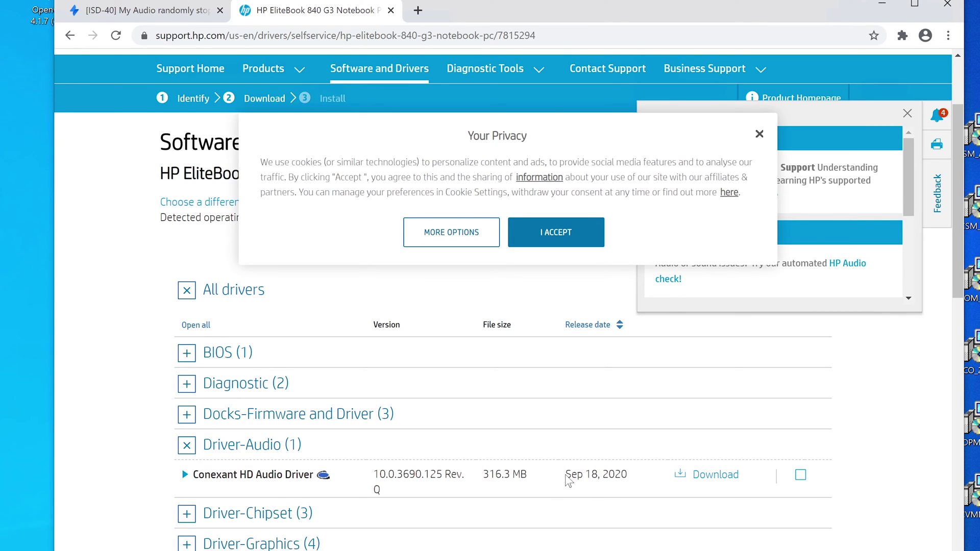
drag(565, 474, 628, 475)
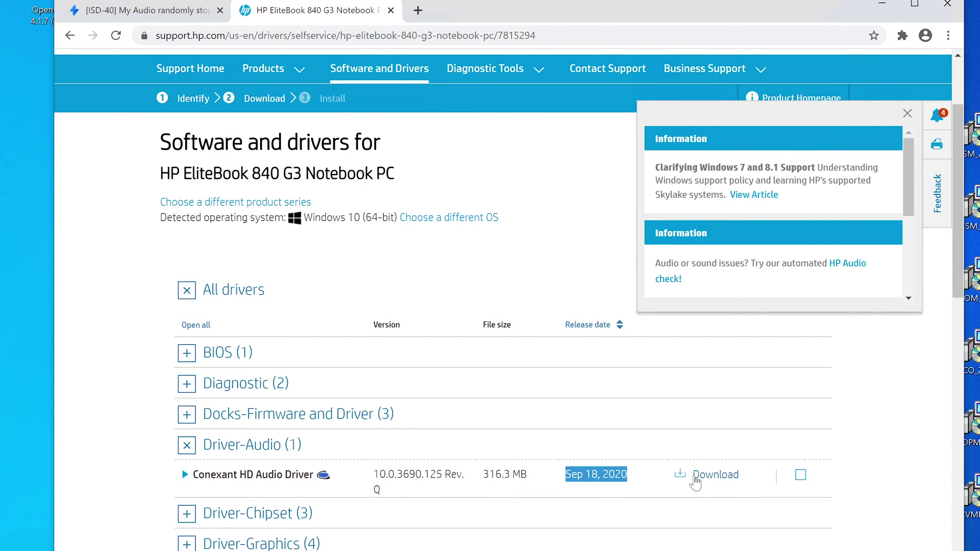
click(596, 474)
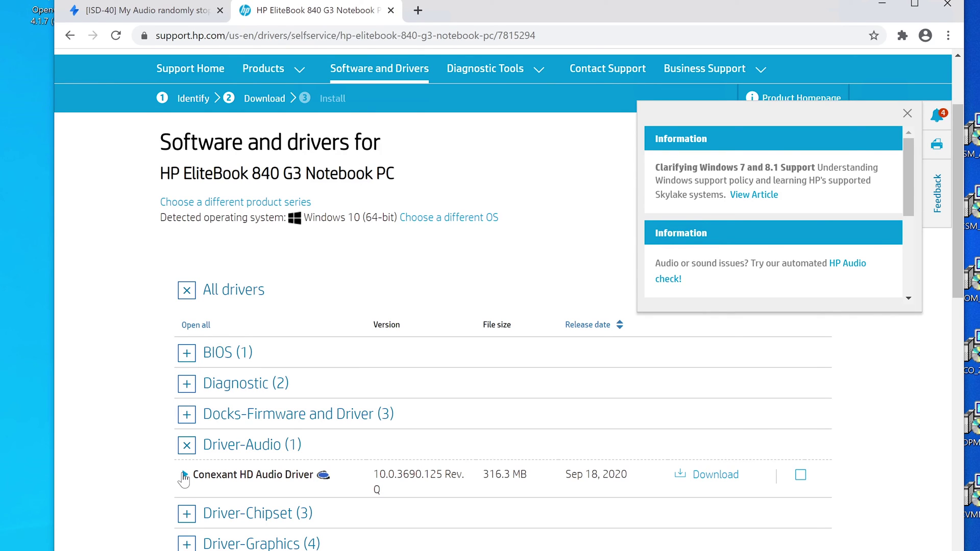
- Close the HP driver page, reopen ticket ISD-40 from the All open queue and view its error.PNG attachment
click(390, 11)
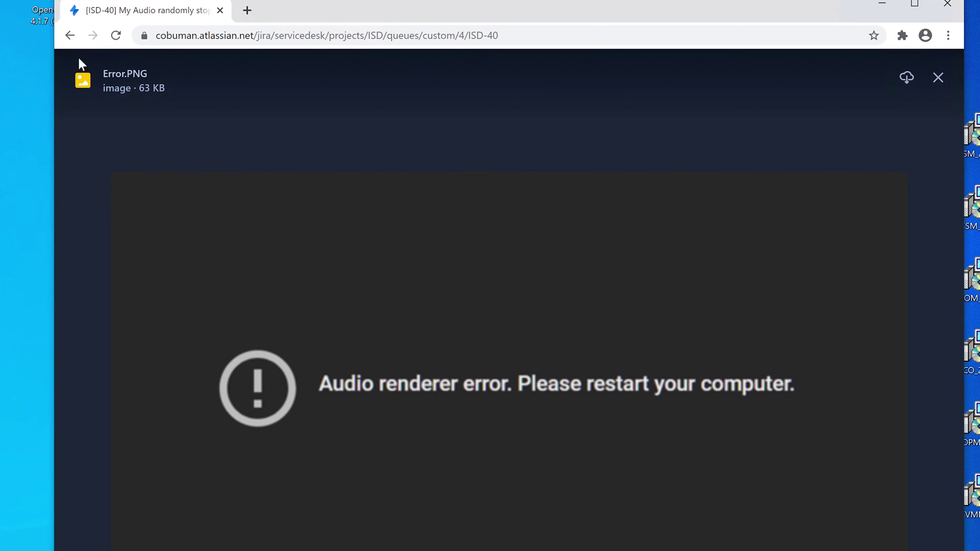
click(70, 35)
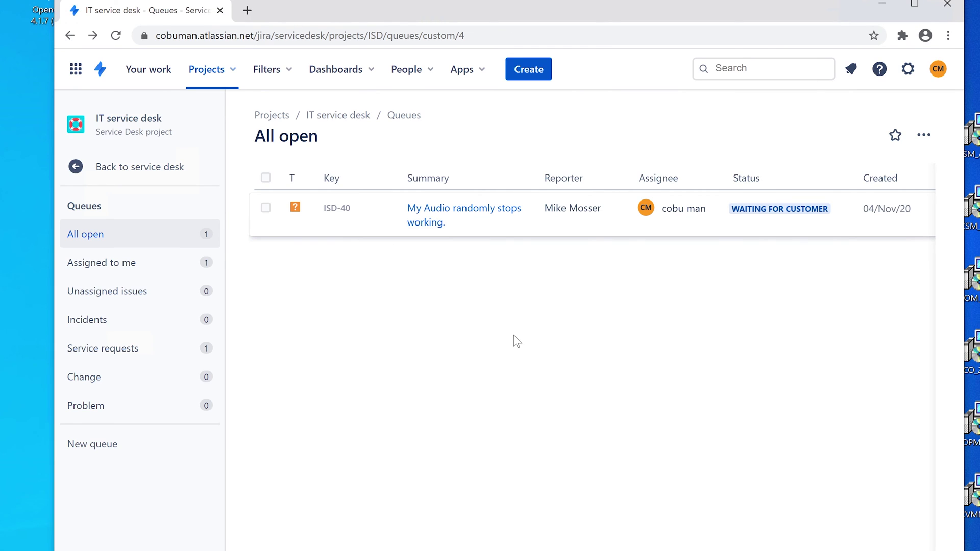
click(440, 209)
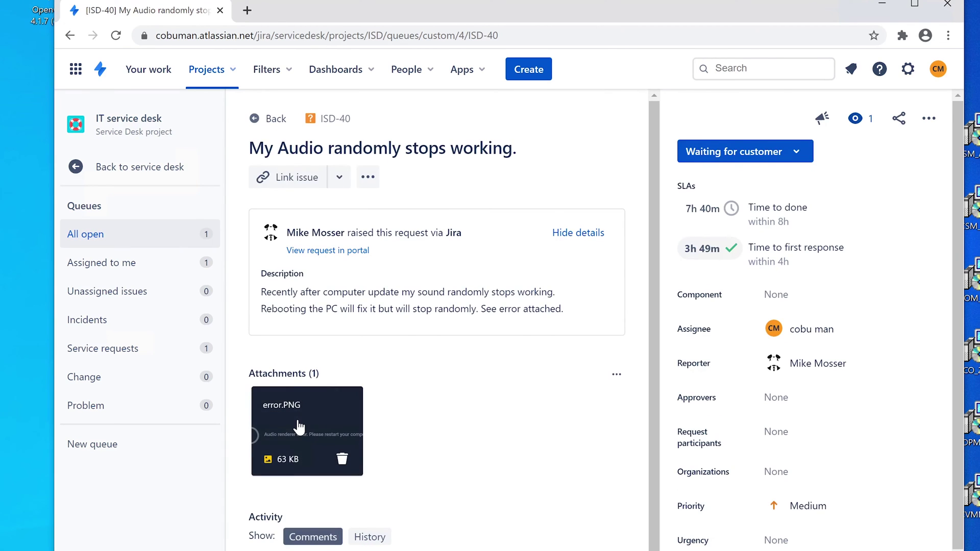
click(300, 427)
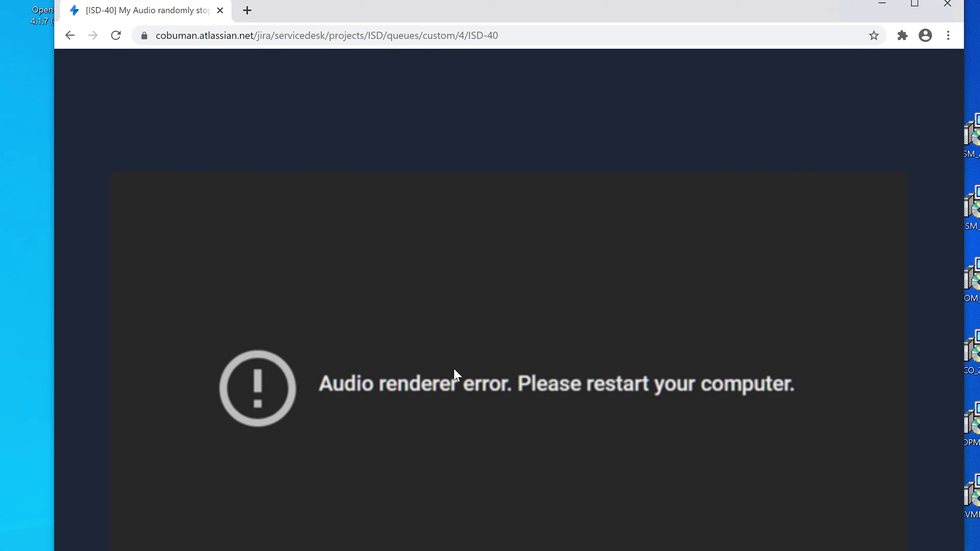
mouse_move(369, 335)
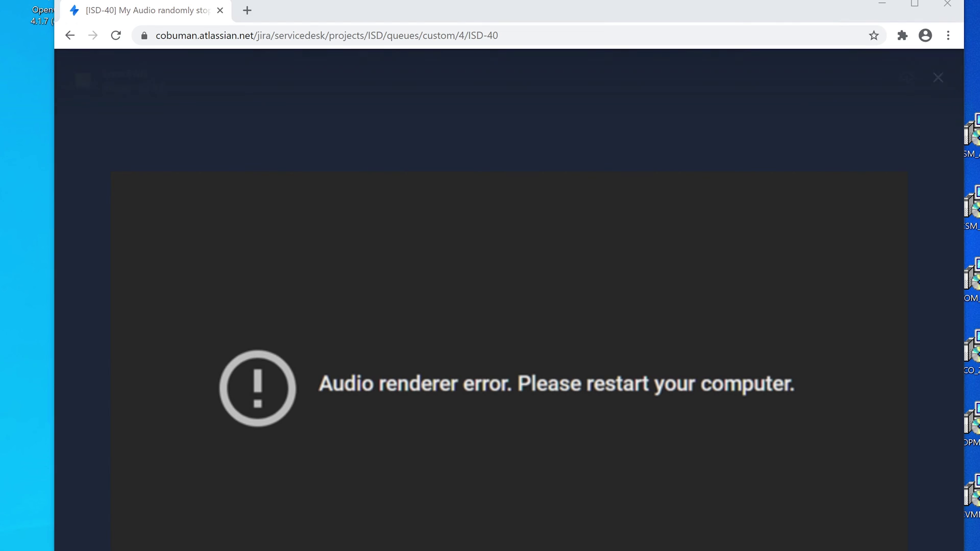
- Switch back to Device Manager, reposition its window, and collapse and re-expand Audio inputs and outputs
key(alt+Tab)
mouse_move(488, 129)
mouse_down()
mouse_move(365, 135)
mouse_move(474, 137)
mouse_up()
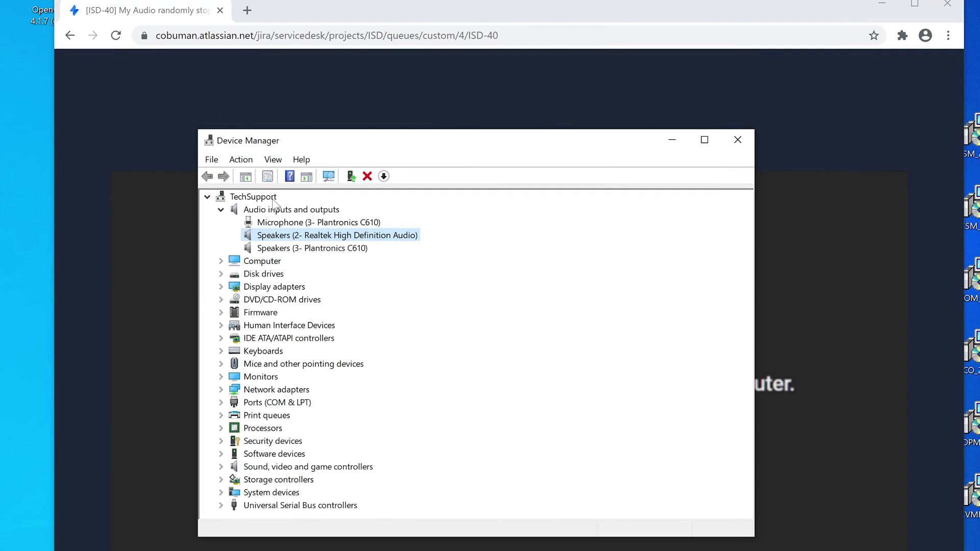
click(221, 210)
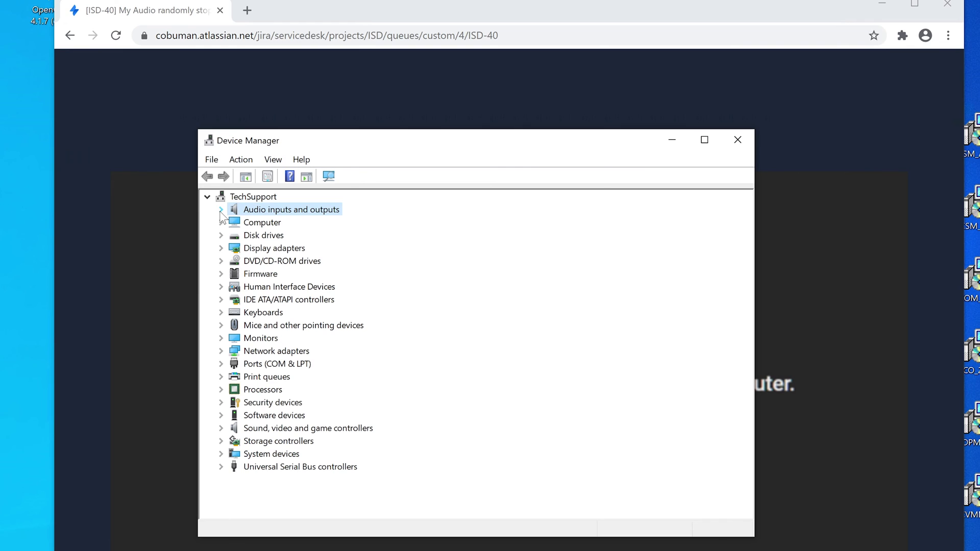
click(221, 209)
- Review the Realtek speakers, Plantronics C610 speakers and Plantronics C610 microphone under Audio inputs and outputs
click(288, 234)
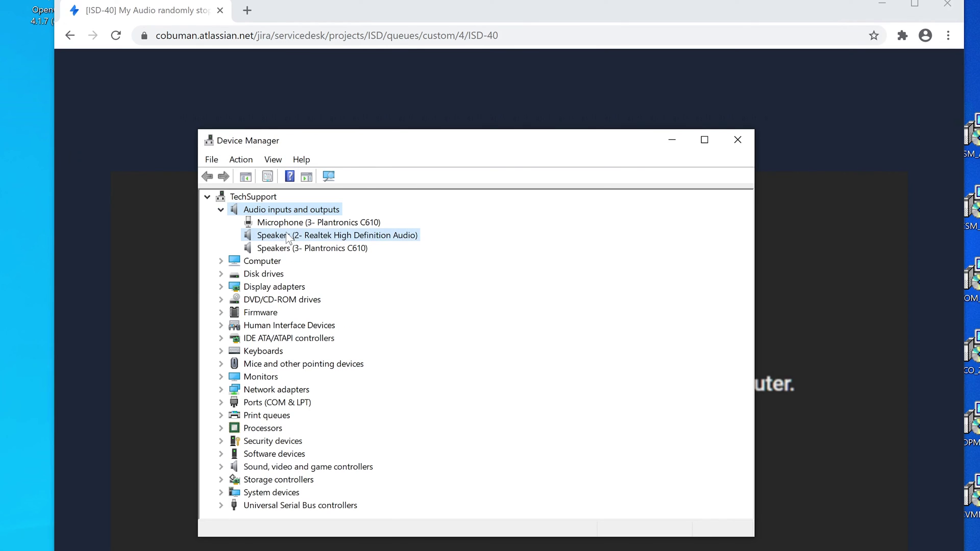
click(288, 235)
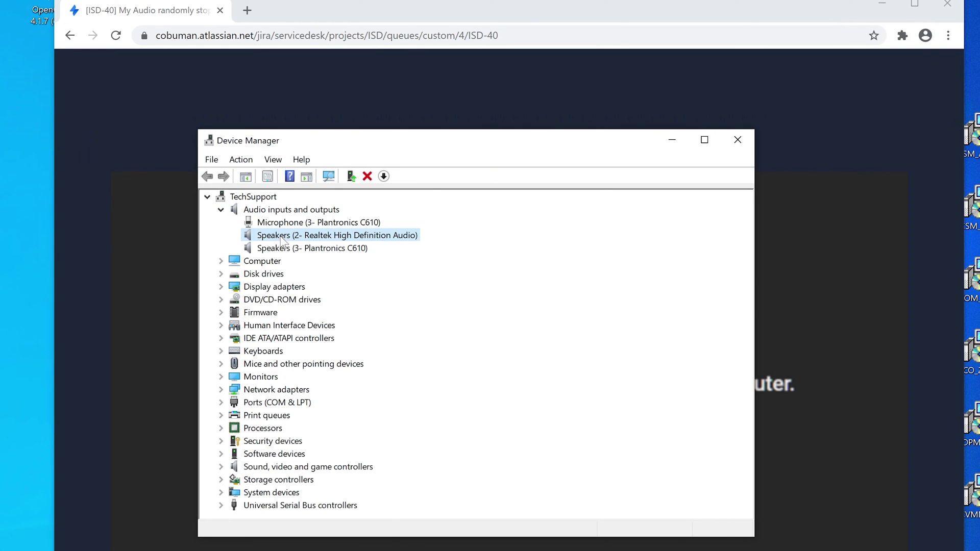
click(285, 248)
click(298, 224)
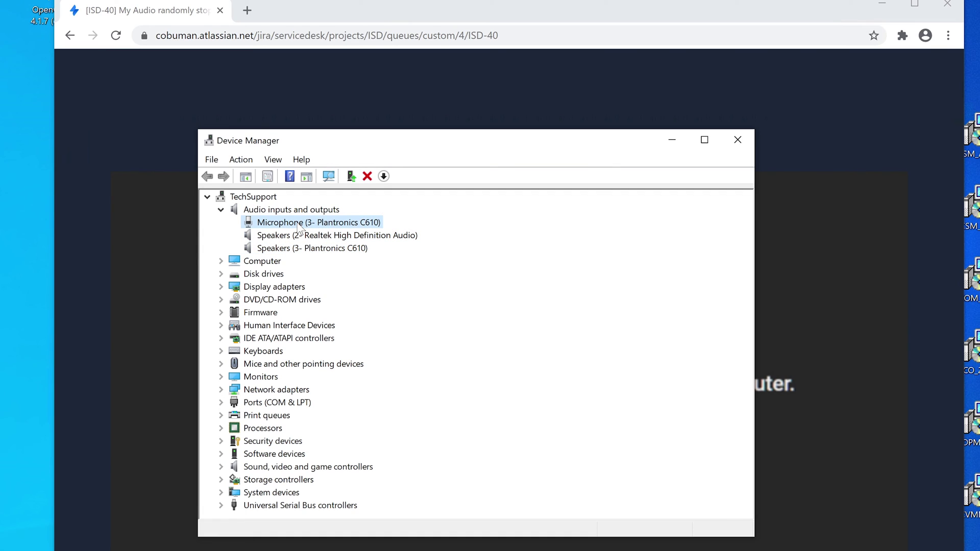
click(300, 249)
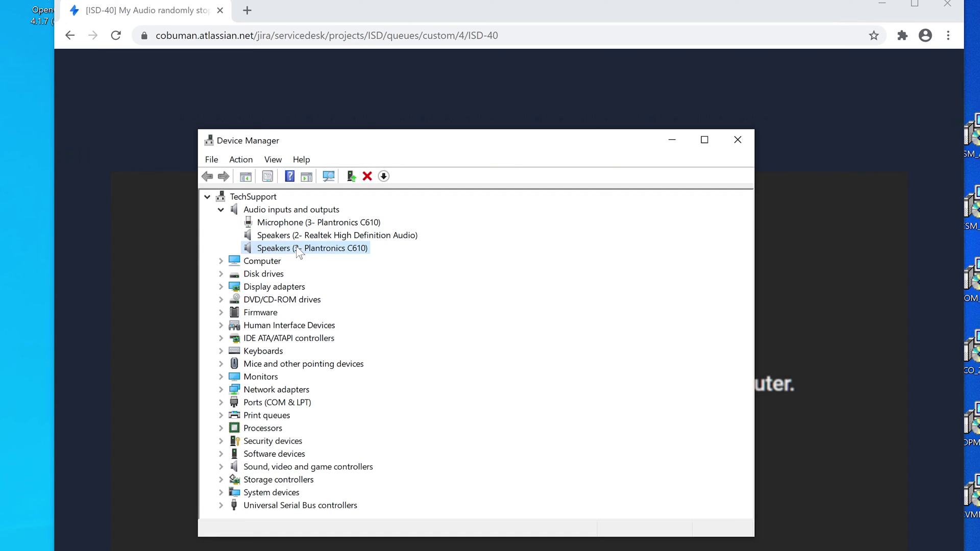
click(289, 238)
click(296, 225)
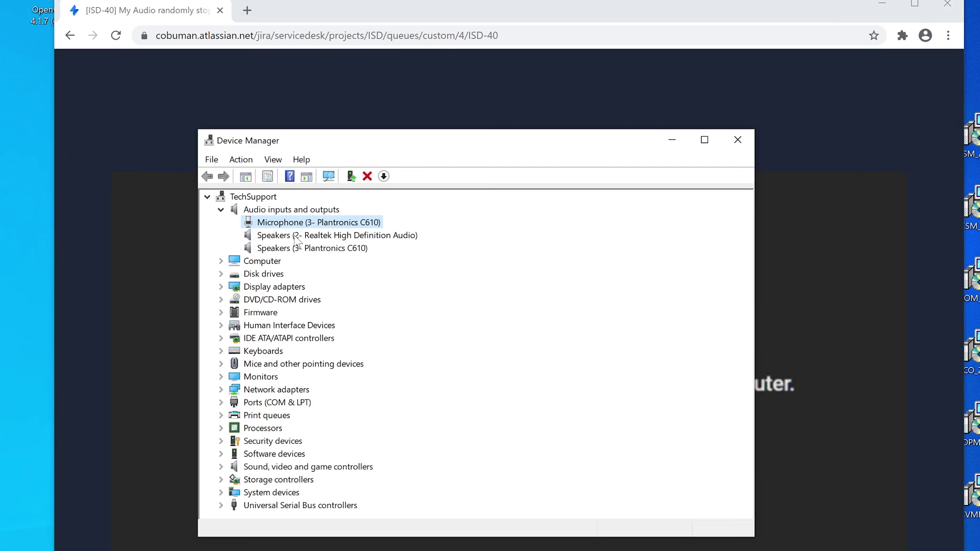
click(295, 250)
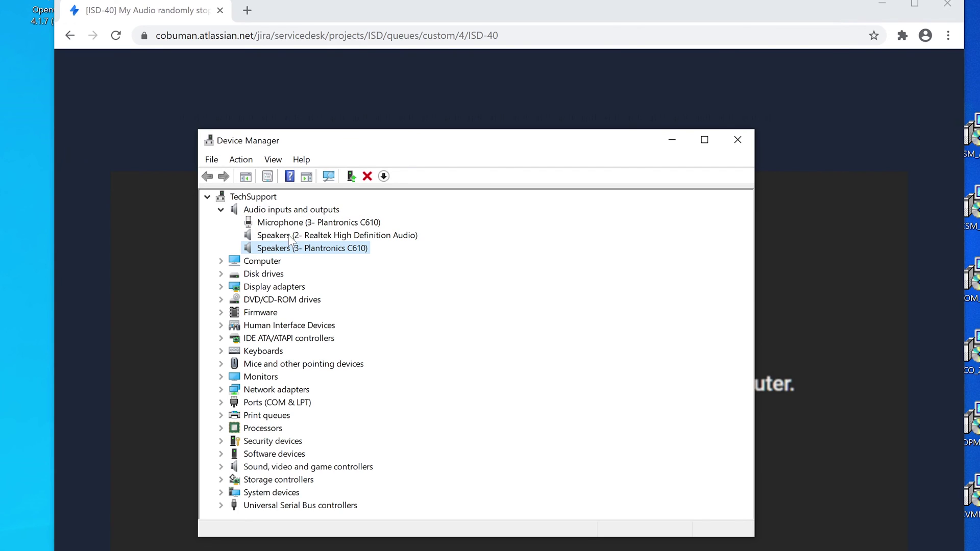
click(290, 236)
click(294, 224)
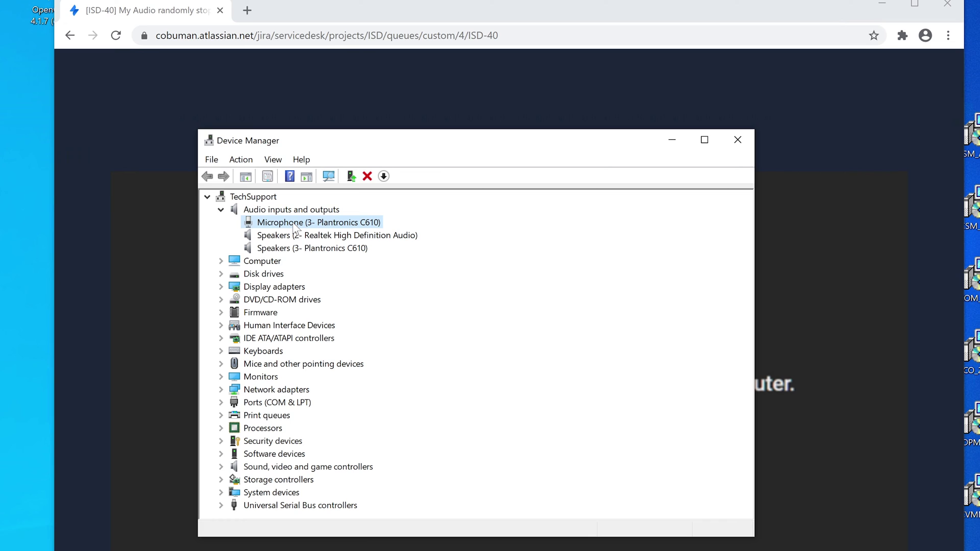
click(288, 237)
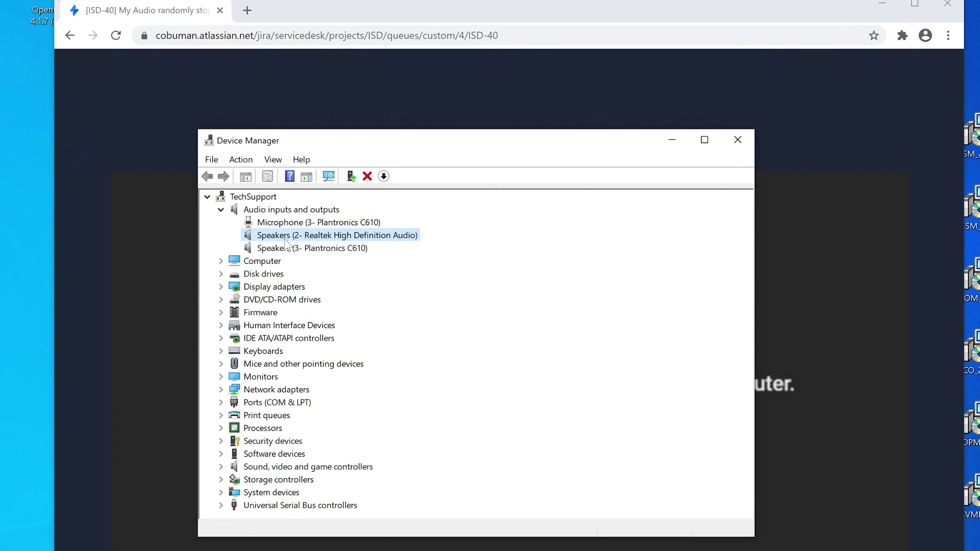
click(283, 250)
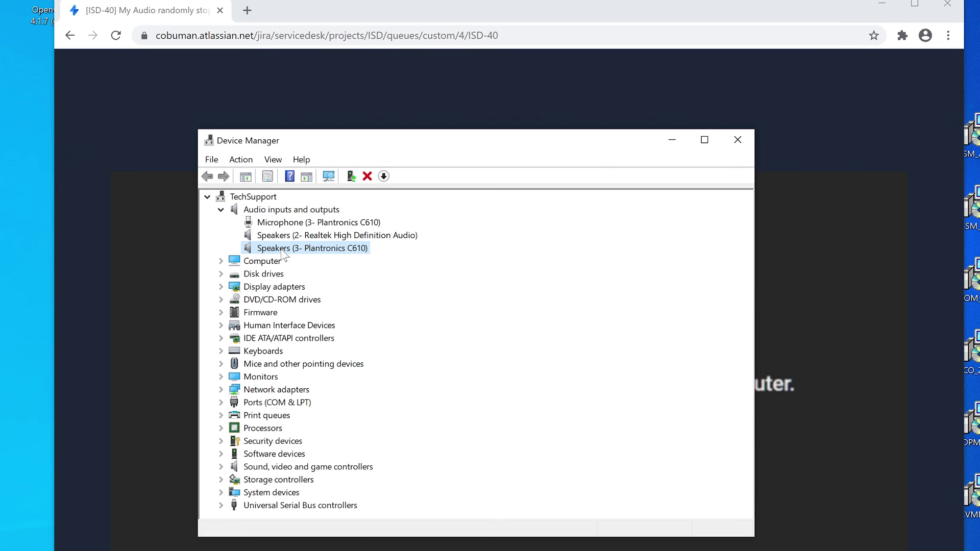
click(301, 238)
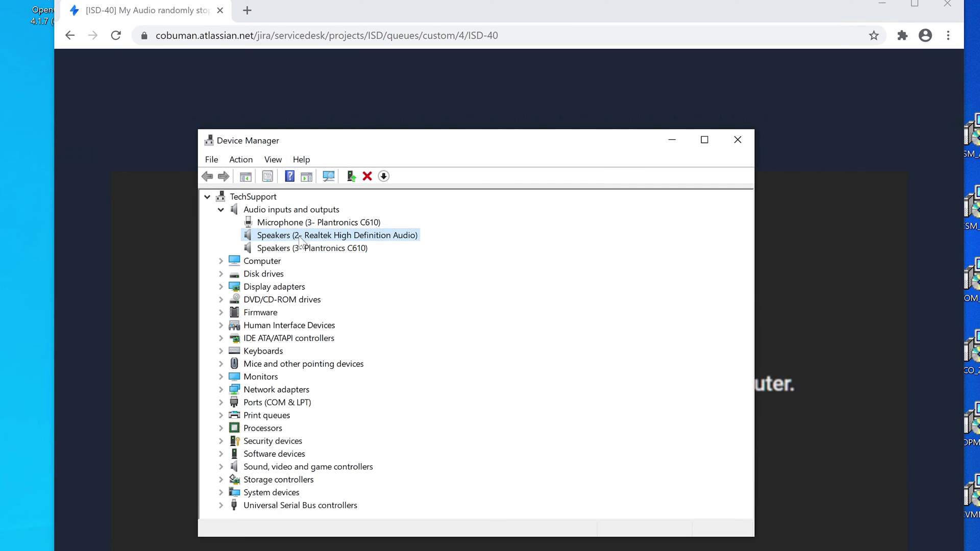
click(311, 227)
click(305, 236)
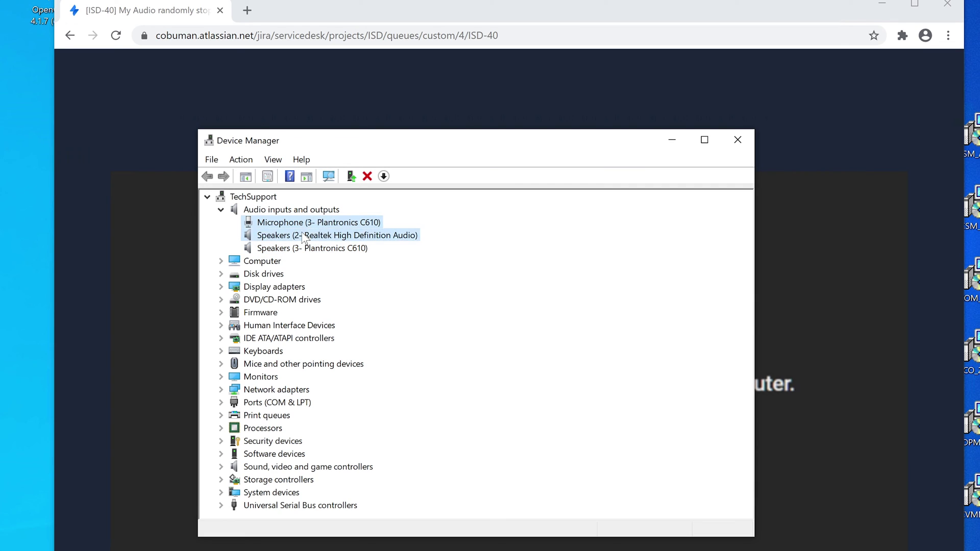
click(291, 248)
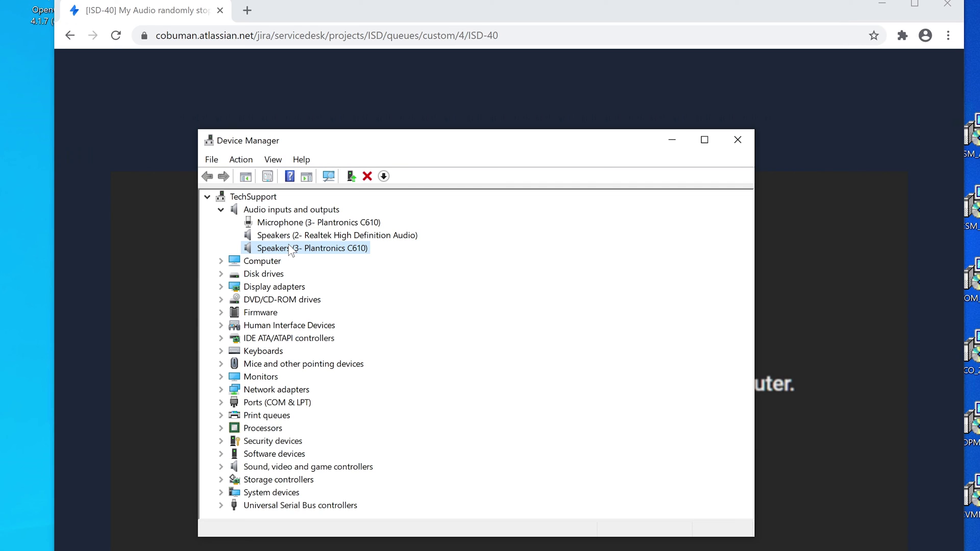
- Compare the Realtek speakers with the Plantronics C610 microphone and speakers, and move the Device Manager window slightly up
click(309, 237)
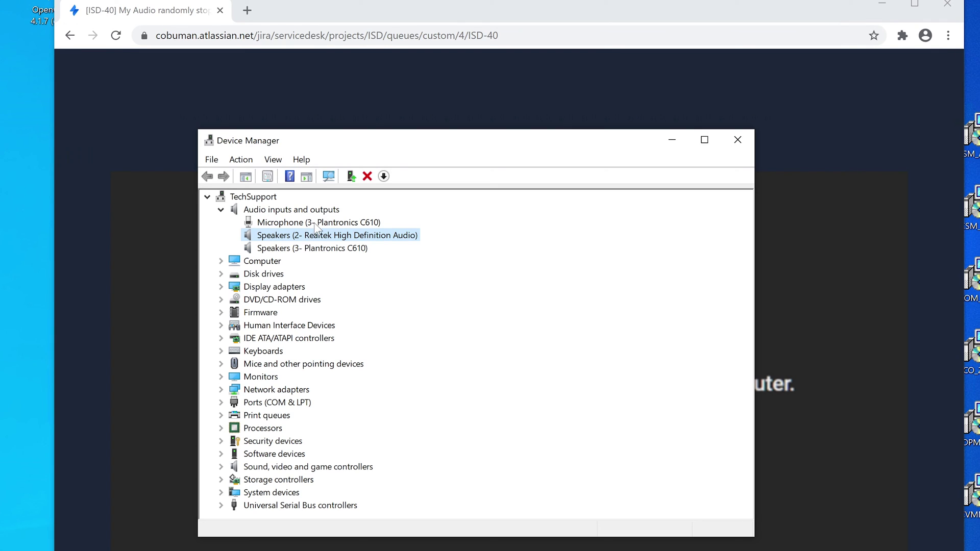
click(308, 225)
click(303, 239)
click(299, 251)
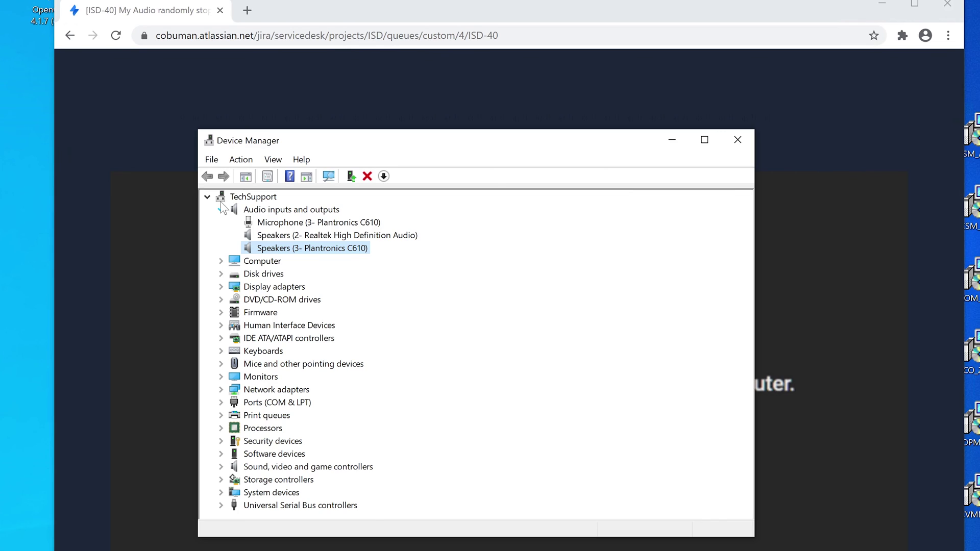
click(316, 237)
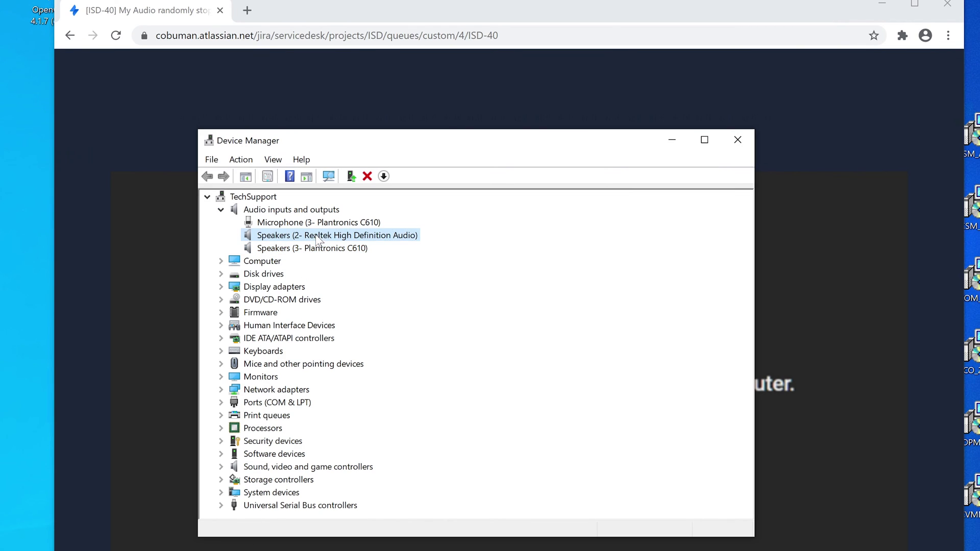
click(325, 225)
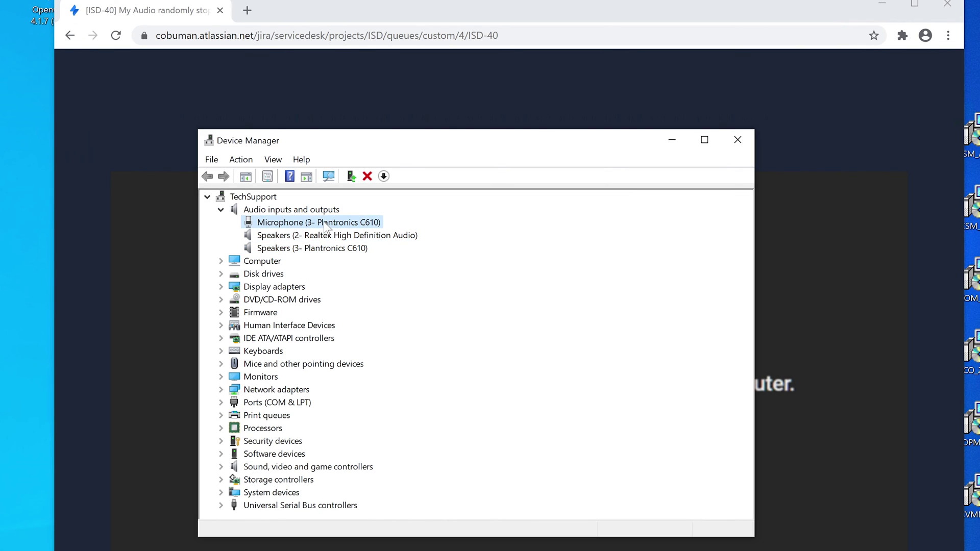
drag(551, 138, 563, 122)
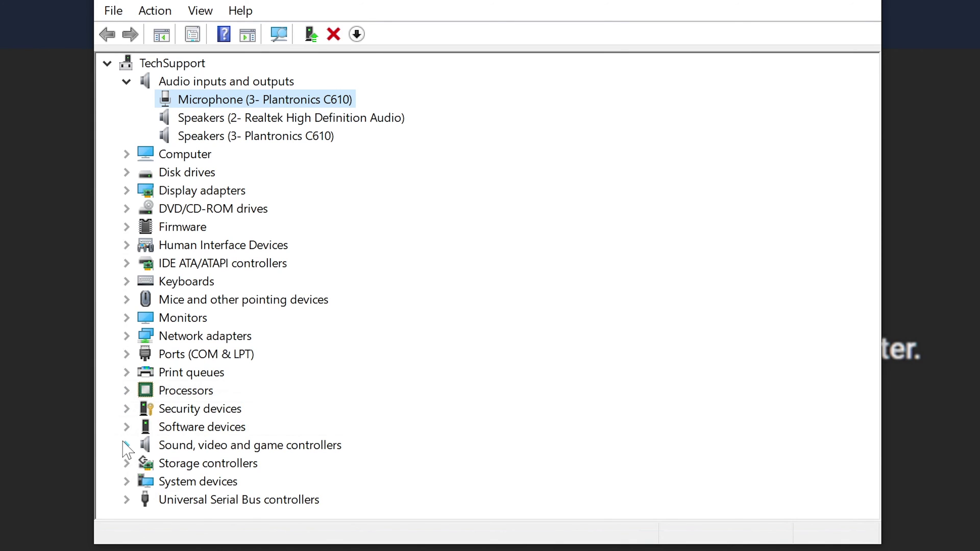
- Disable the Intel(R) Display Audio device under Sound, video and game controllers
click(124, 444)
scroll(313, 357, down, 1)
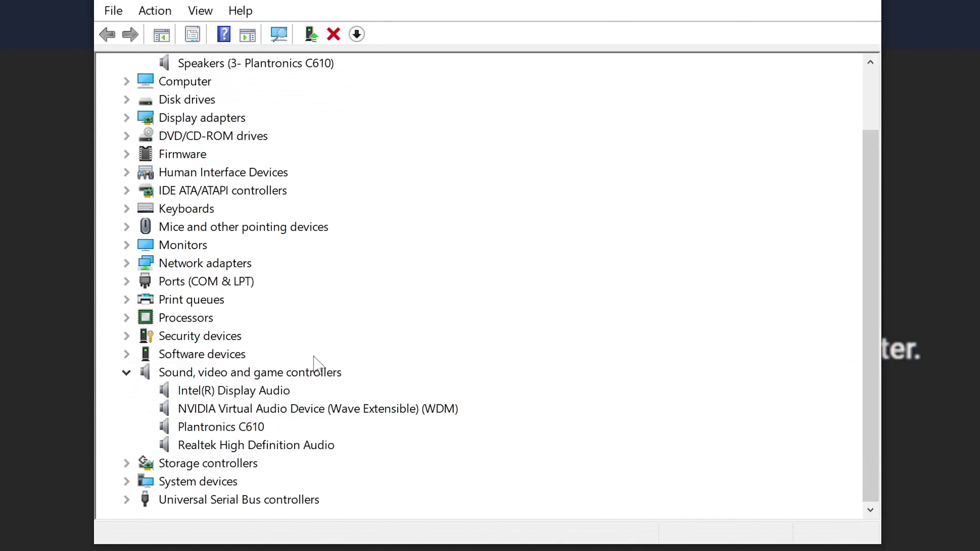
click(234, 395)
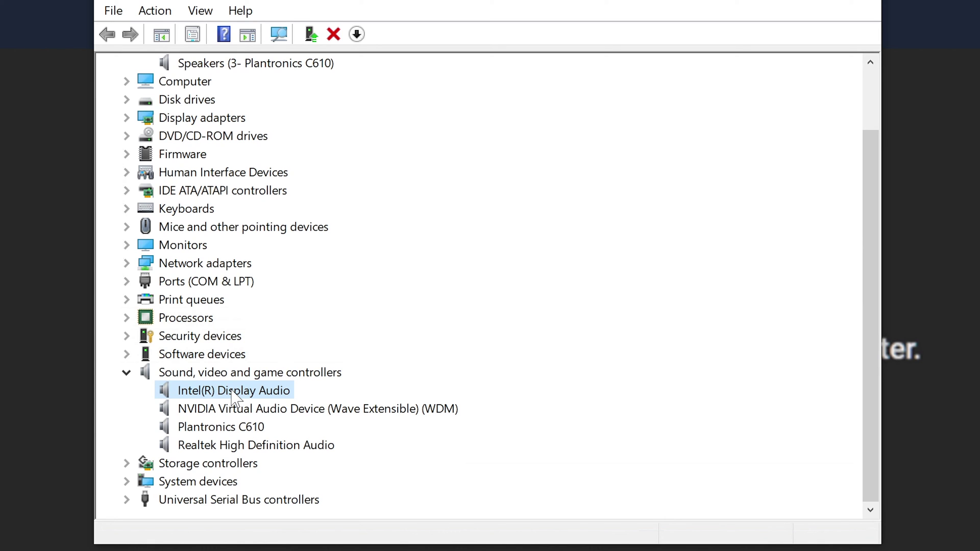
right_click(231, 390)
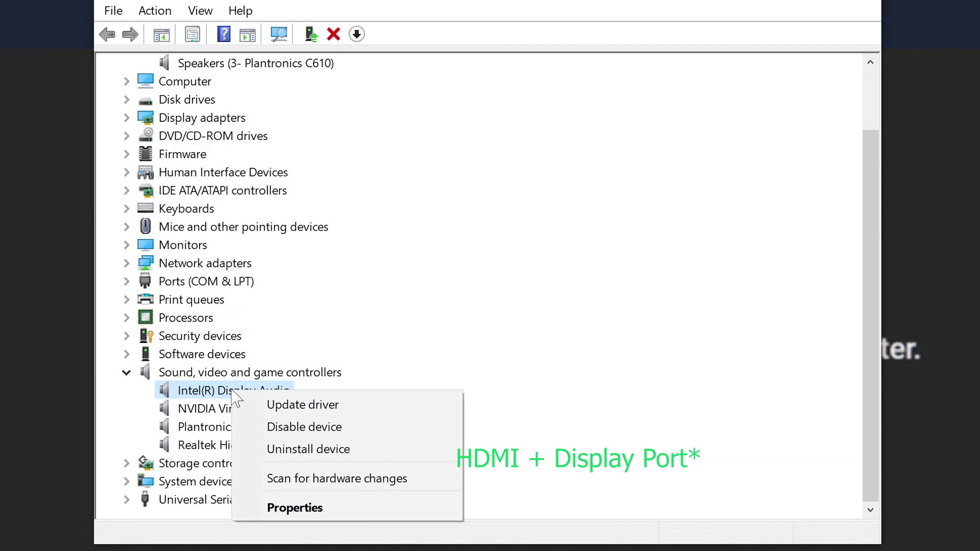
click(332, 427)
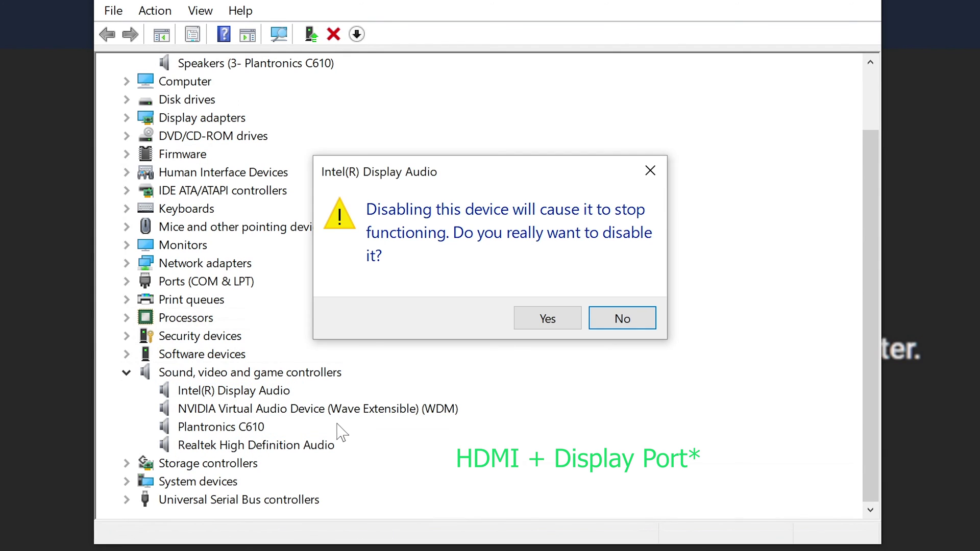
click(546, 324)
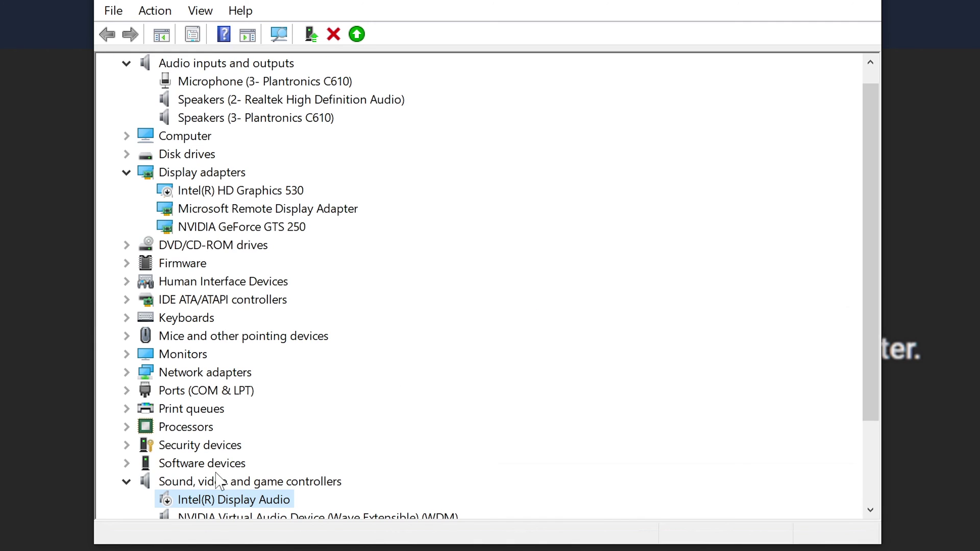
- Recheck the devices under Audio inputs and outputs, including the actions available for the Realtek High Definition Audio speakers
drag(868, 298, 863, 172)
click(279, 121)
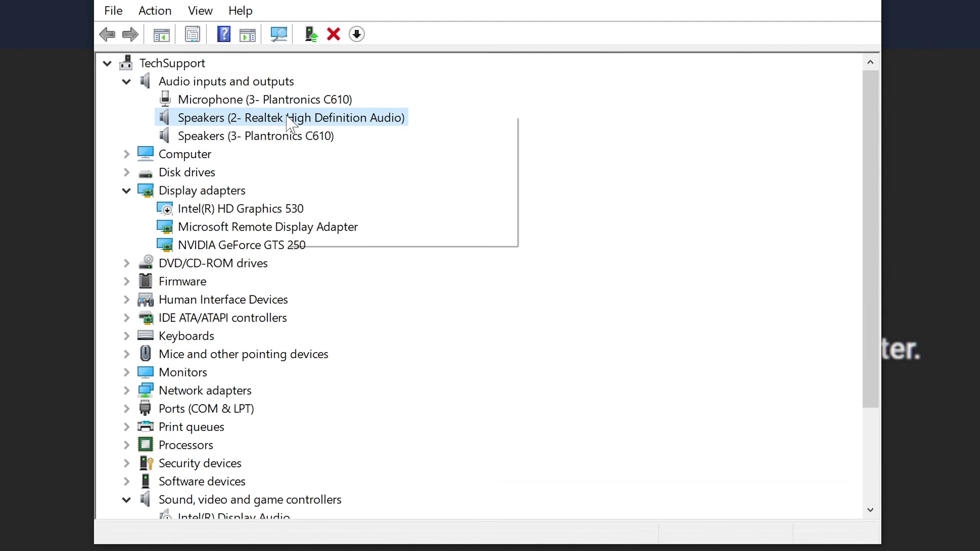
right_click(286, 117)
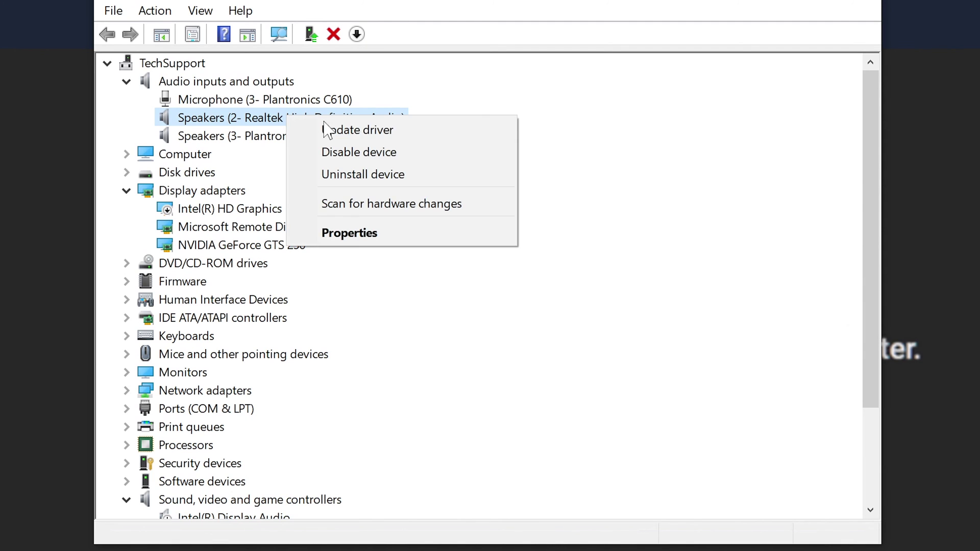
click(238, 125)
click(244, 140)
click(262, 104)
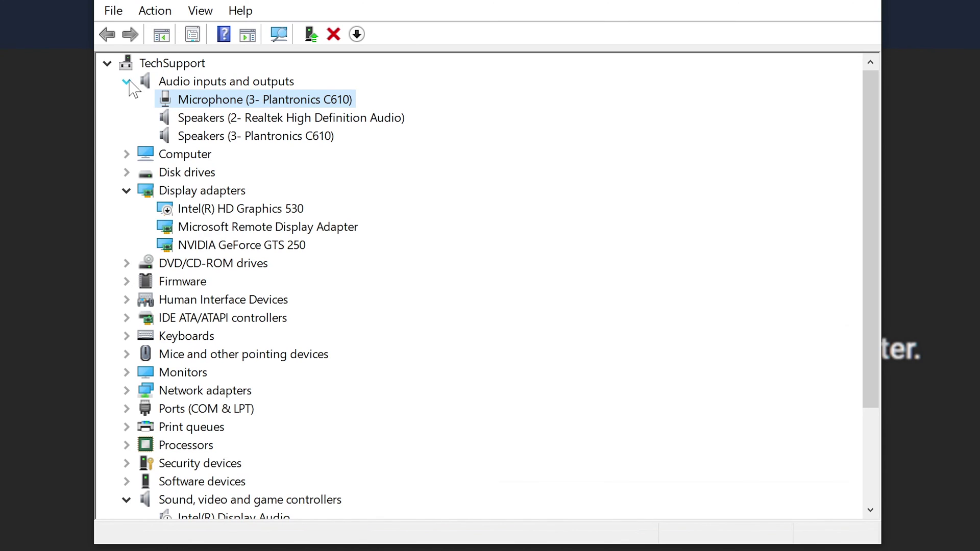
click(234, 119)
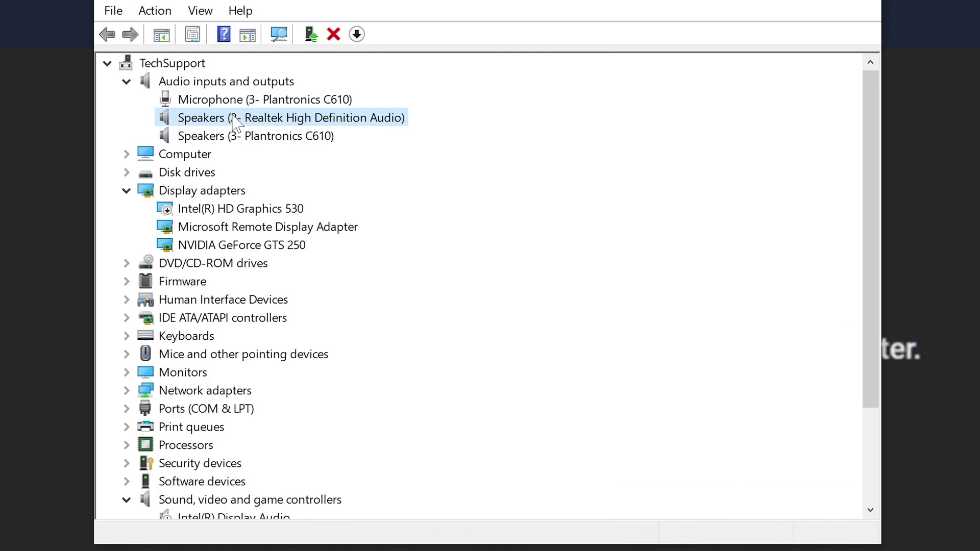
click(254, 100)
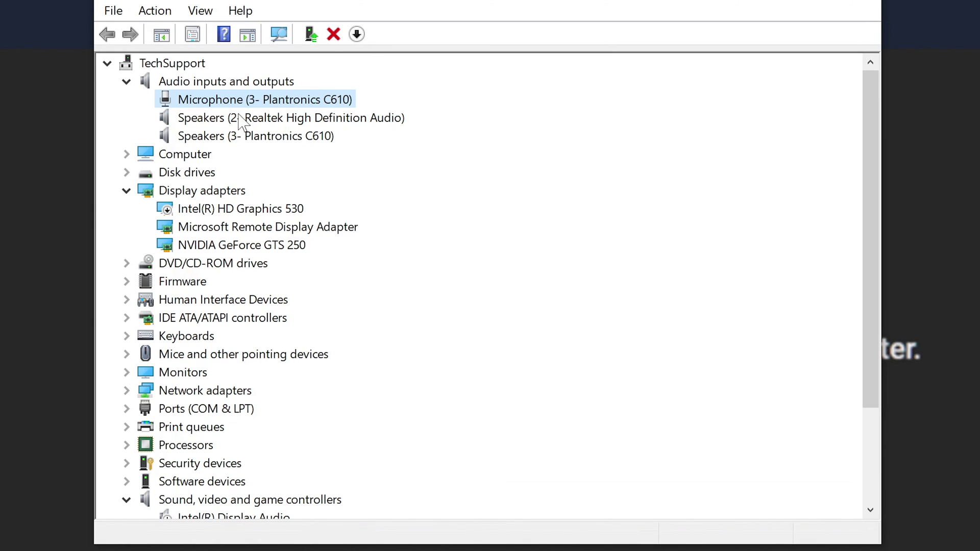
click(240, 121)
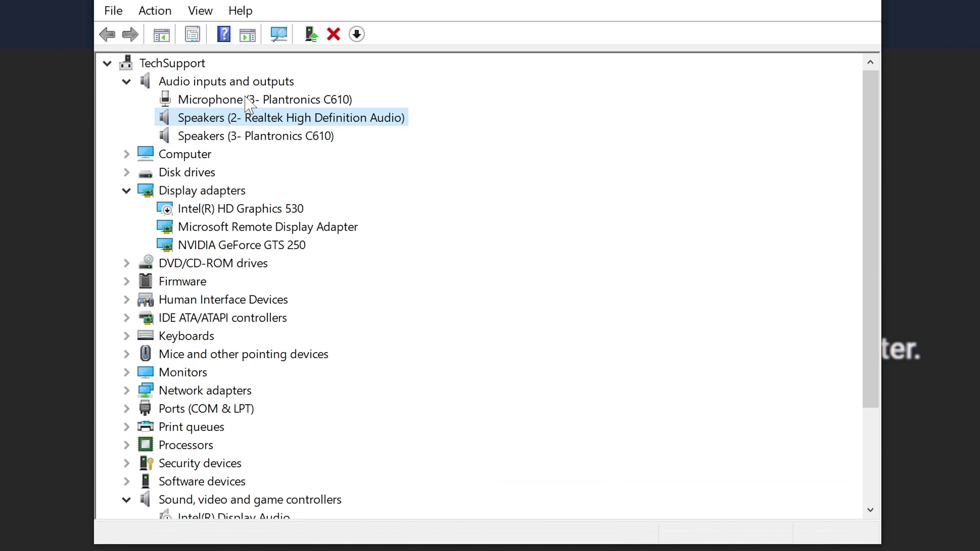
click(246, 98)
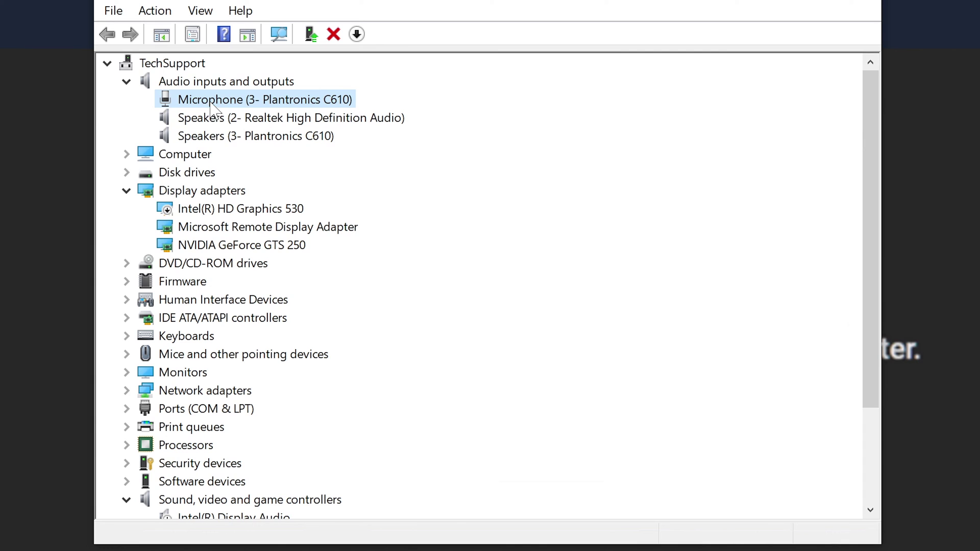
click(237, 123)
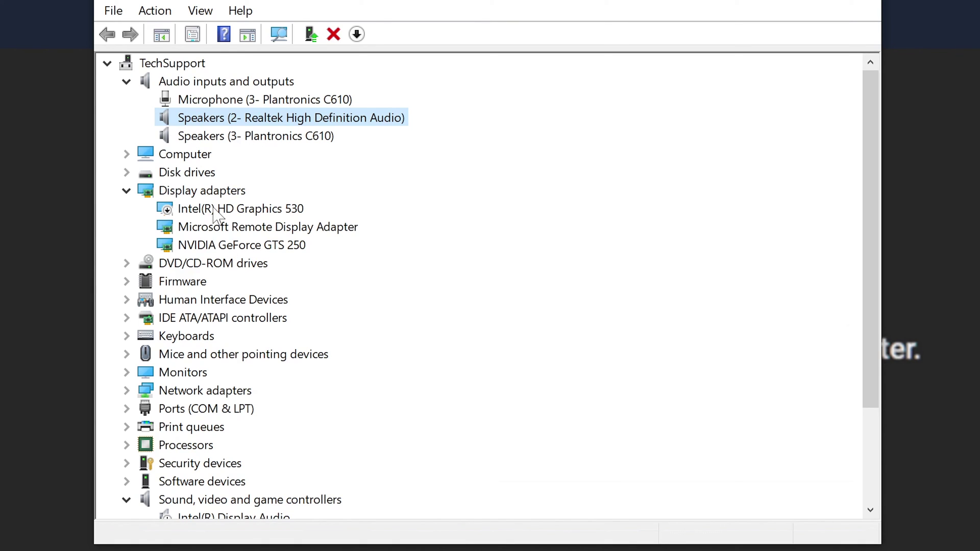
- Collapse Display adapters and select Intel(R) Display Audio under Sound, video and game controllers
click(126, 190)
scroll(293, 267, down, 2)
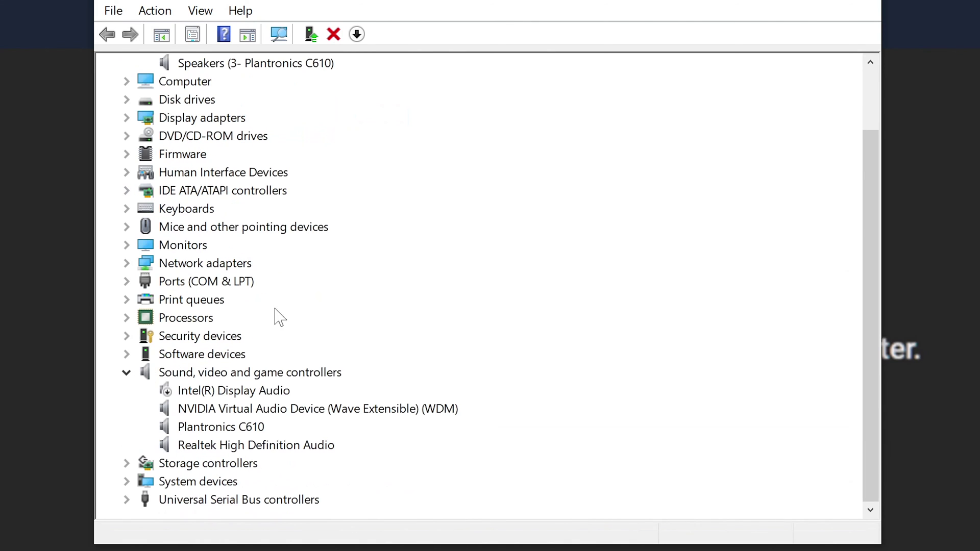
click(197, 387)
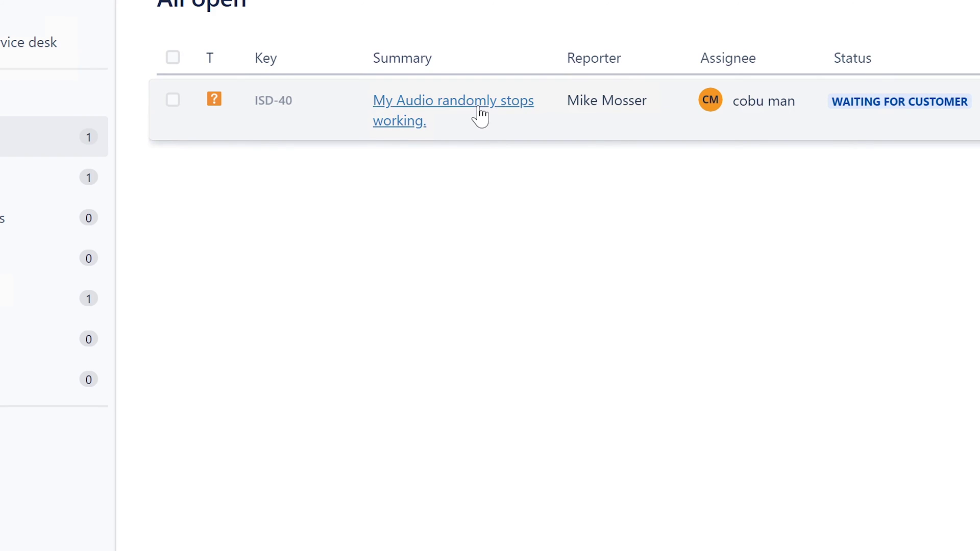
- Open the ticket "My Audio randomly stops working." from the All open queue and go to its comments
click(479, 108)
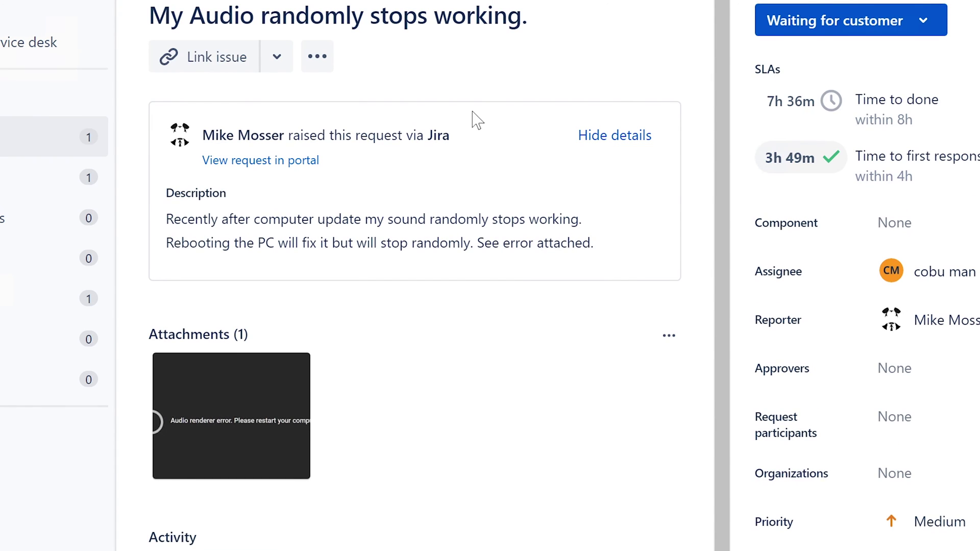
scroll(418, 257, down, 2)
scroll(385, 51, down, 2)
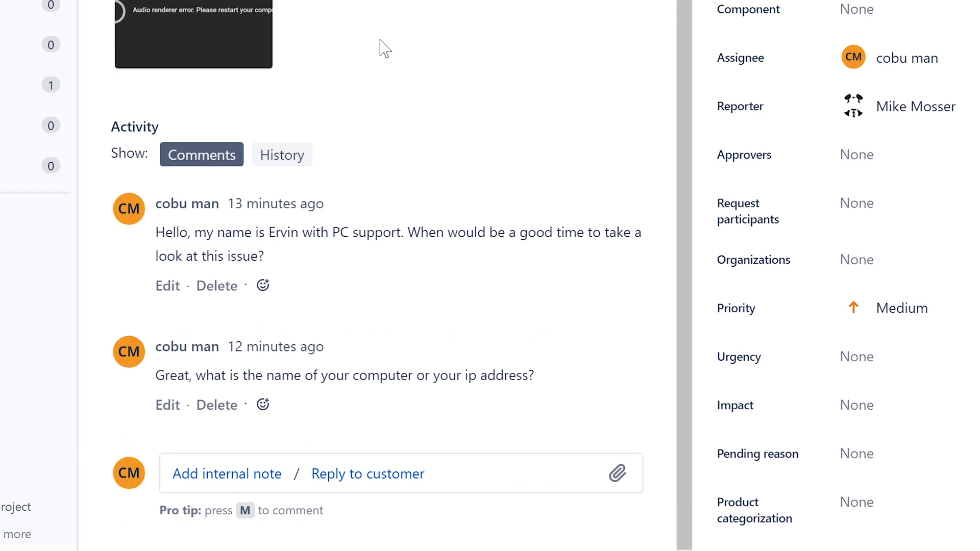
- Post a reply to the customer reading "Updated Audio drivers and disabled Intel Audio Device.", signed with the technician's first name
click(376, 467)
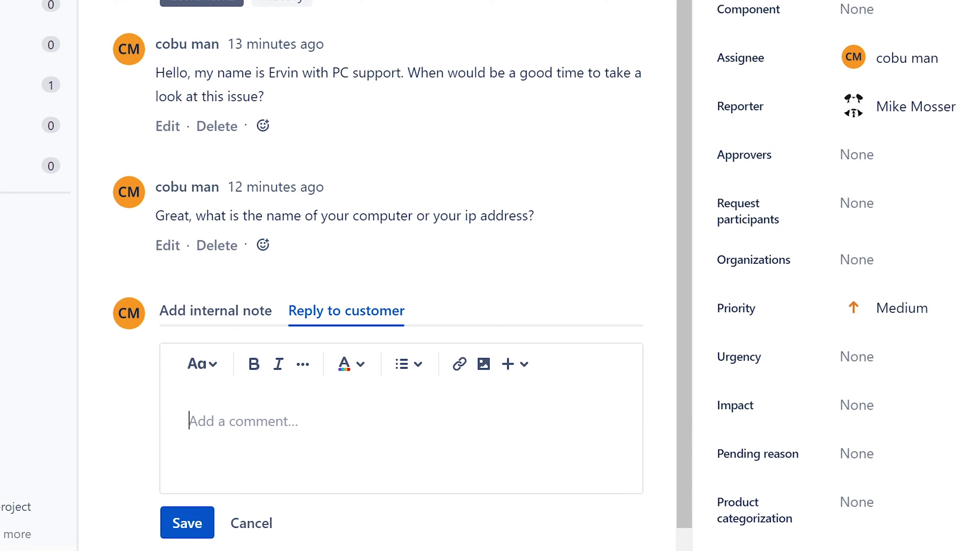
text(Updated Audio drvier)
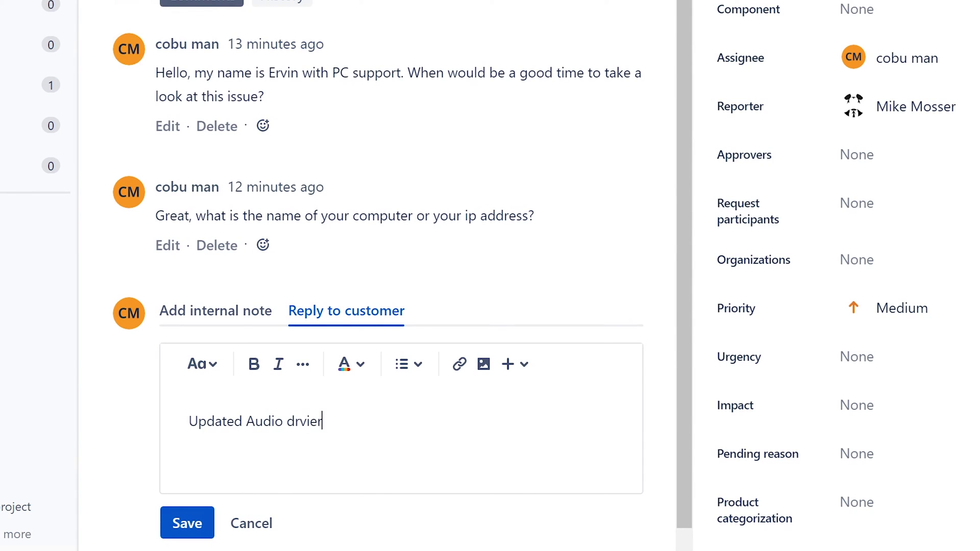
key(BackSpace)
key(BackSpace)
key(BackSpace)
key(BackSpace)
text(ivers)
text(for user)
text(s)
key(BackSpace)
key(BackSpace)
key(BackSpace)
key(BackSpace)
key(BackSpace)
key(BackSpace)
key(BackSpace)
key(BackSpace)
key(BackSpace)
key(BackSpace)
text(and s)
key(BackSpace)
text(disabled )
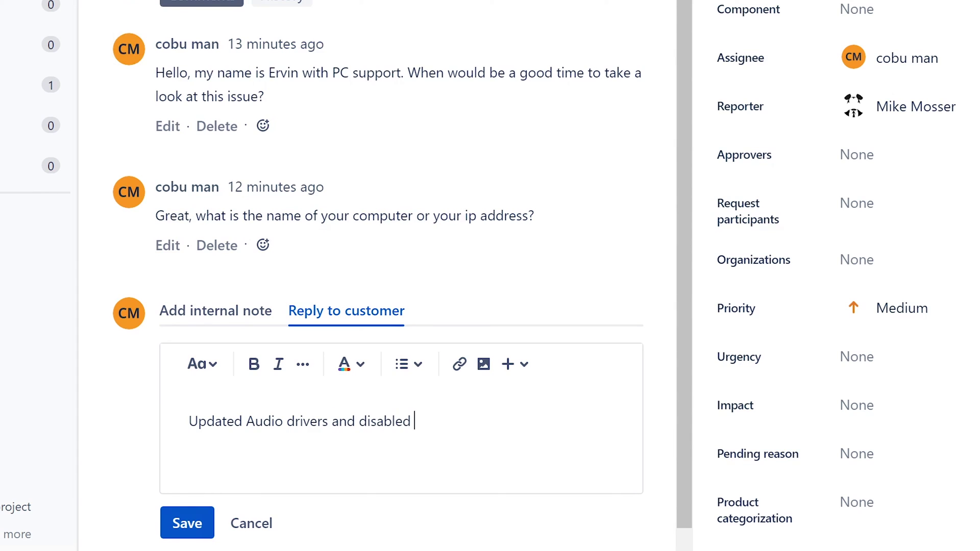
text(Intel Audio Device. Ervin)
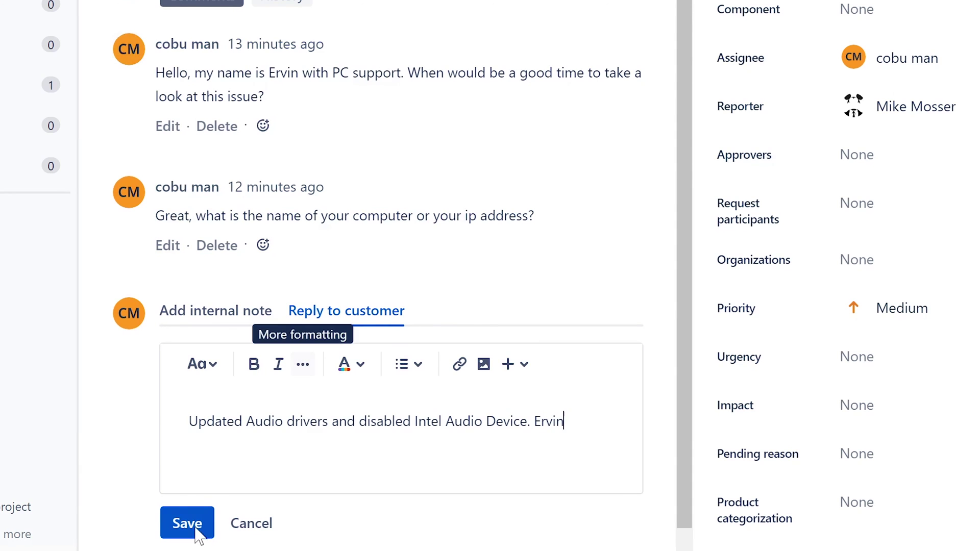
click(193, 525)
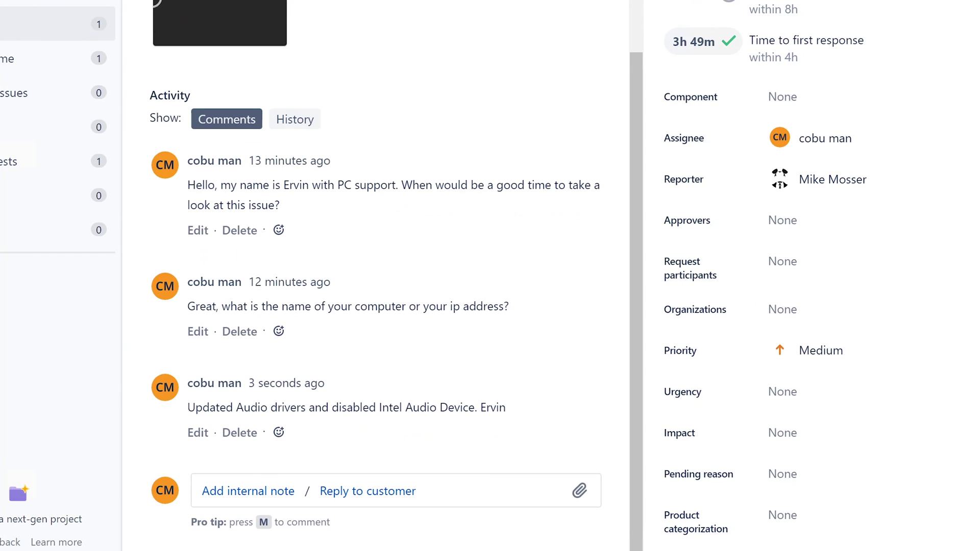
- Go back up to the ticket's description and attached error image
click(726, 88)
scroll(444, 190, up, 3)
scroll(444, 190, up, 2)
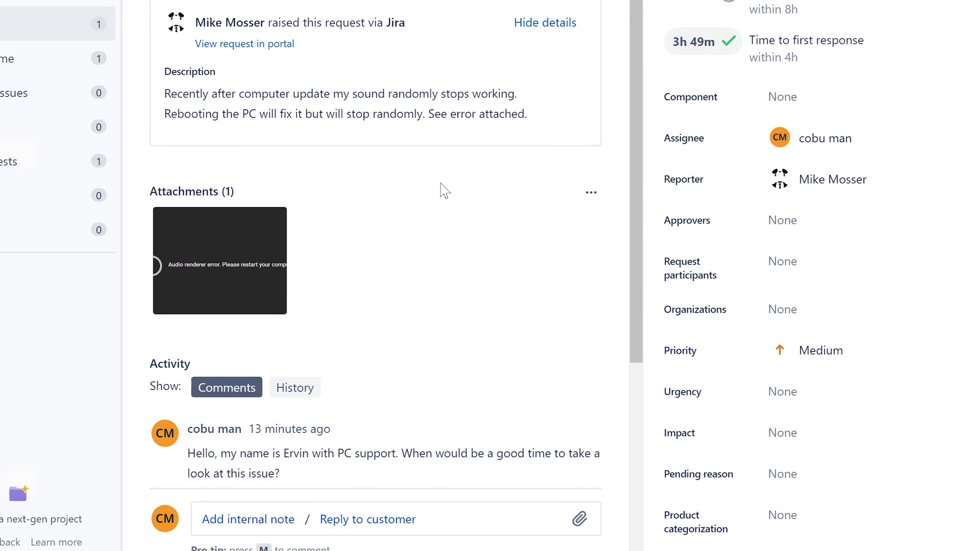